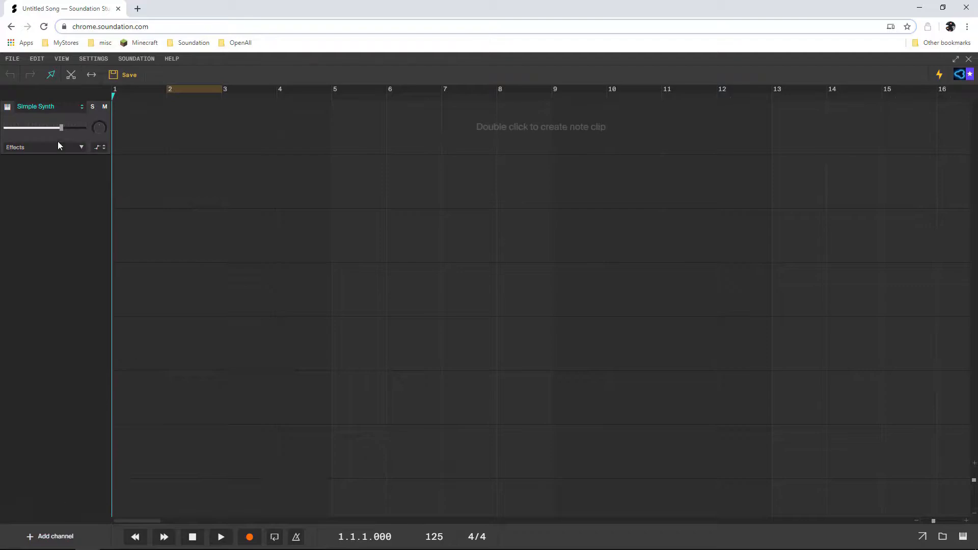
Switch the channel's instrument to FM Synth and load the Clear preset in it.
left_click(48, 108)
left_click(48, 250)
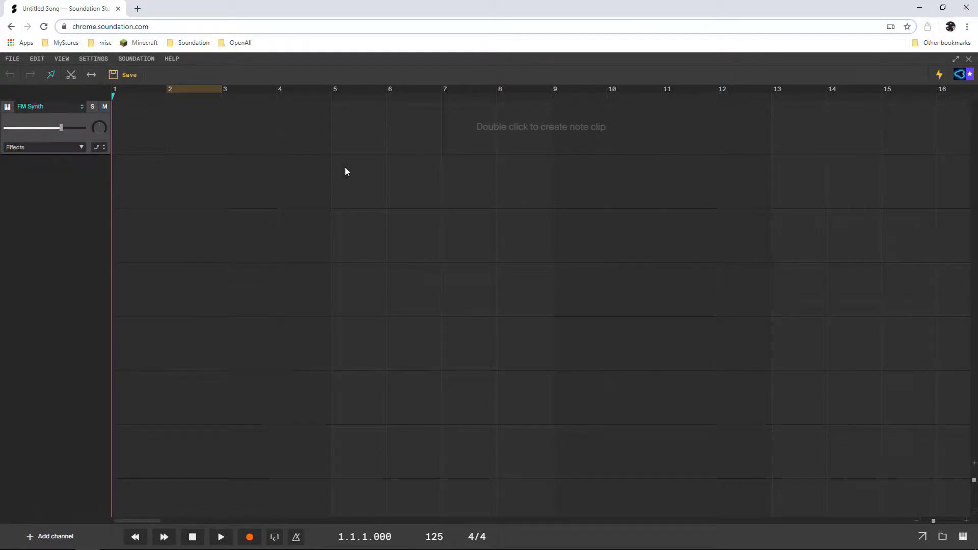
left_click(628, 179)
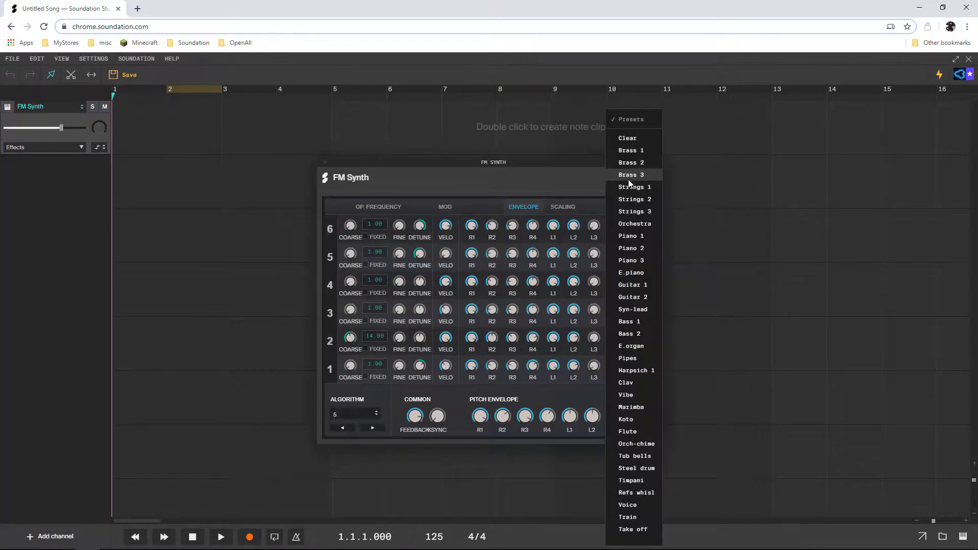
left_click(629, 177)
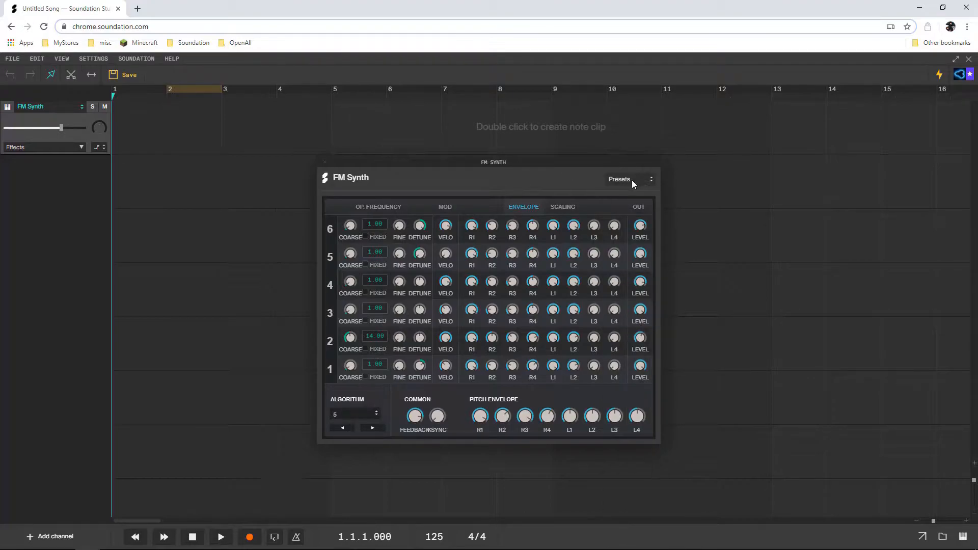
left_click(632, 179)
left_click(644, 142)
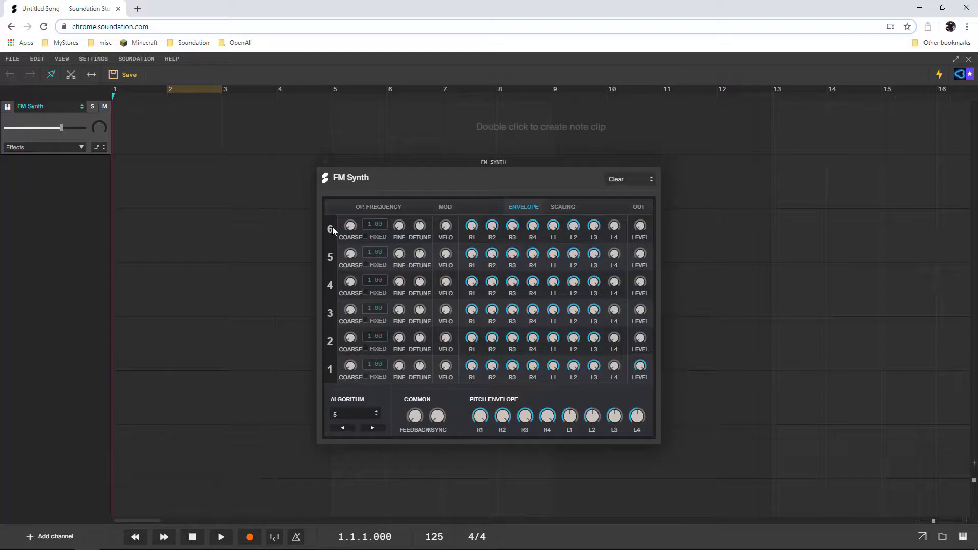
Try adjusting the output levels of operators 1, 2 and 3.
mouse_move(641, 375)
left_click_drag(641, 374, 649, 340)
left_click_drag(640, 339, 637, 364)
mouse_move(641, 312)
left_mouse_down()
mouse_move(638, 193)
mouse_move(644, 327)
left_mouse_up()
Set the FM Synth algorithm to 1 and try raising operator 2's output level.
left_click(351, 415)
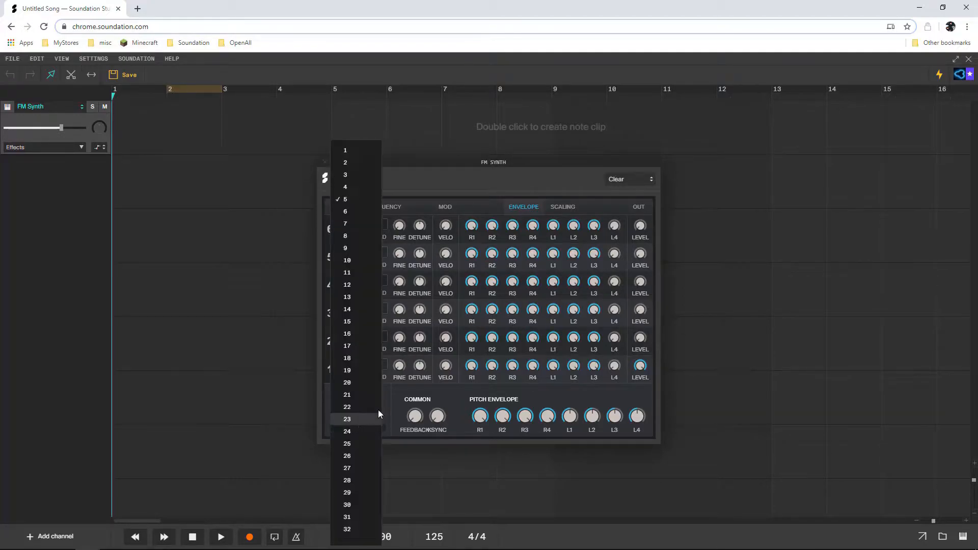
left_click(353, 153)
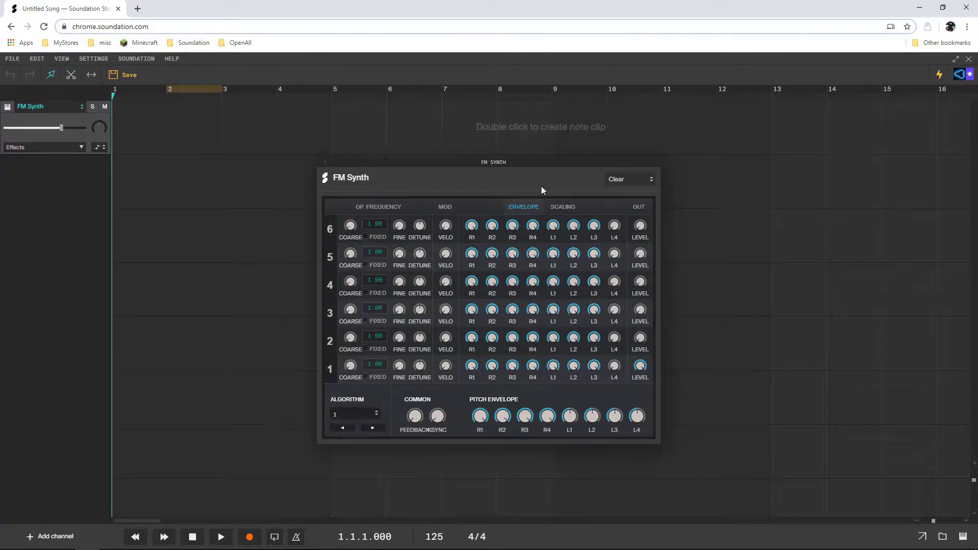
left_click_drag(640, 341, 637, 246)
Place the studio window beside the FM Synth Algorithms page and move the synth window fully into view.
left_click_drag(569, 7, 1, 112)
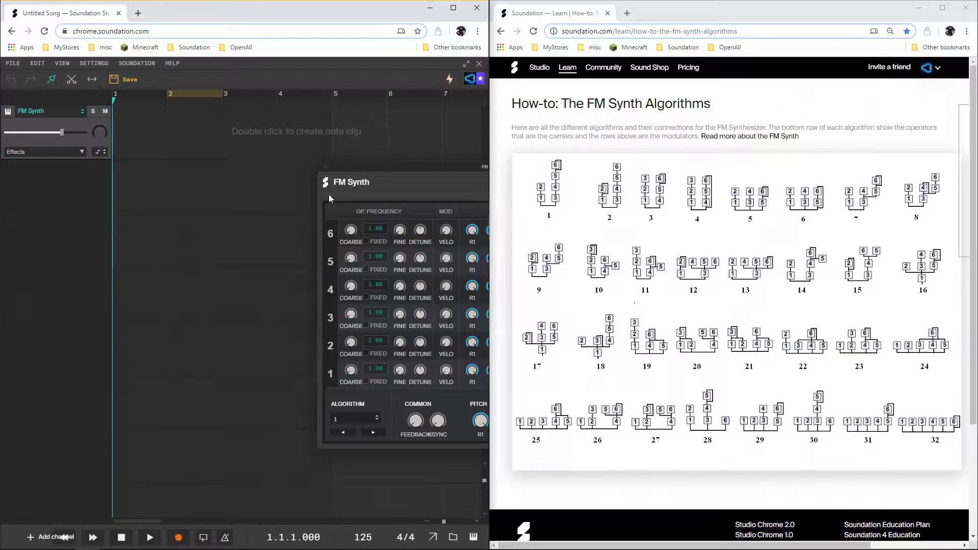
left_click_drag(414, 166, 202, 143)
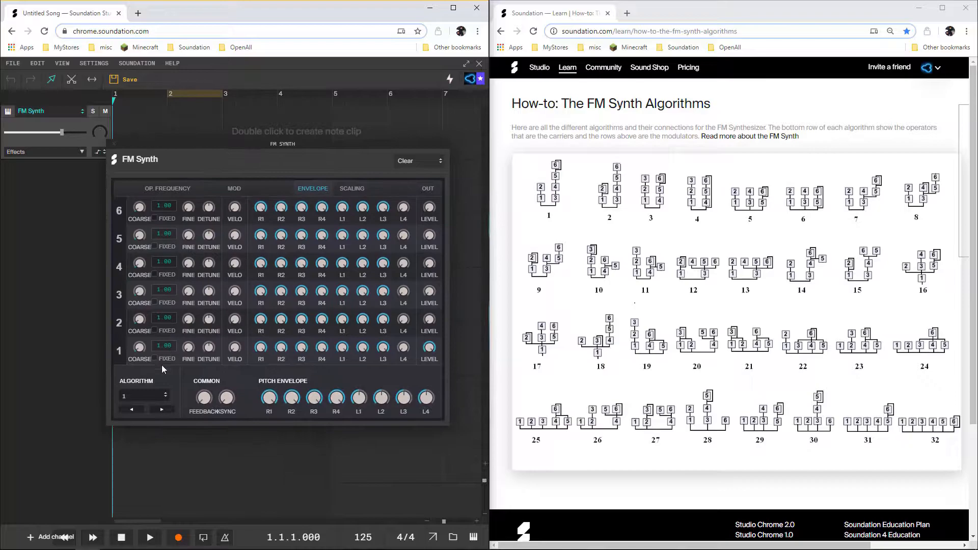
Compare the synth's algorithm list with the operator diagrams on the reference page, focusing on algorithm 1.
left_click(143, 396)
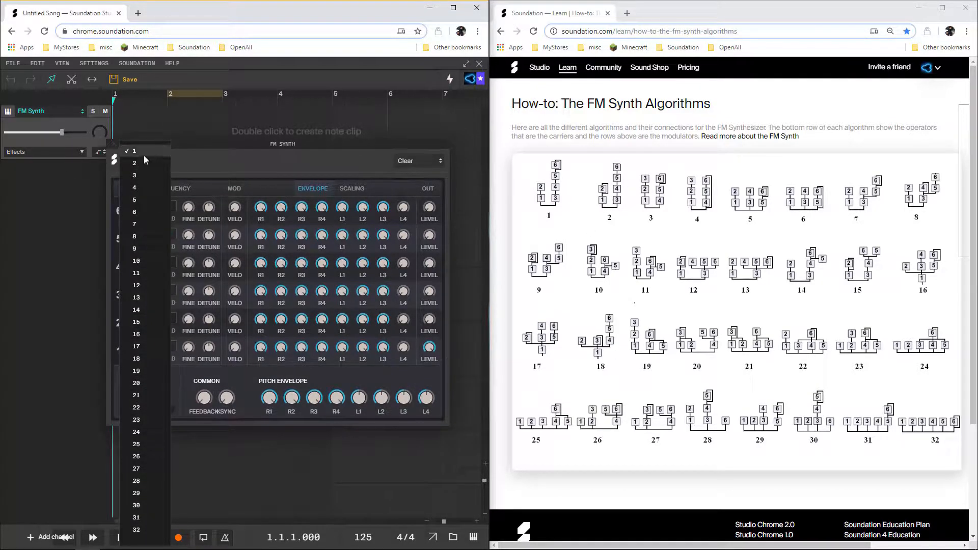
left_click(606, 185)
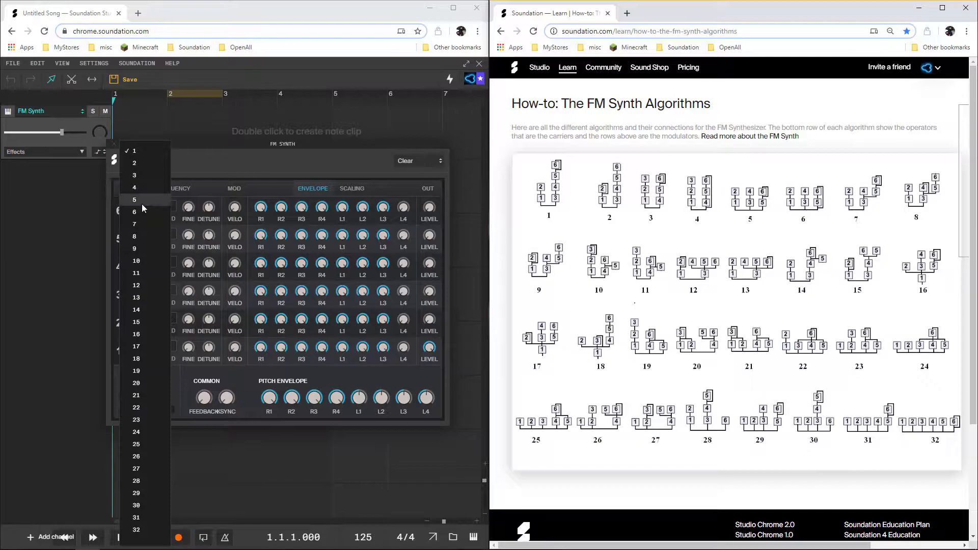
left_click(524, 378)
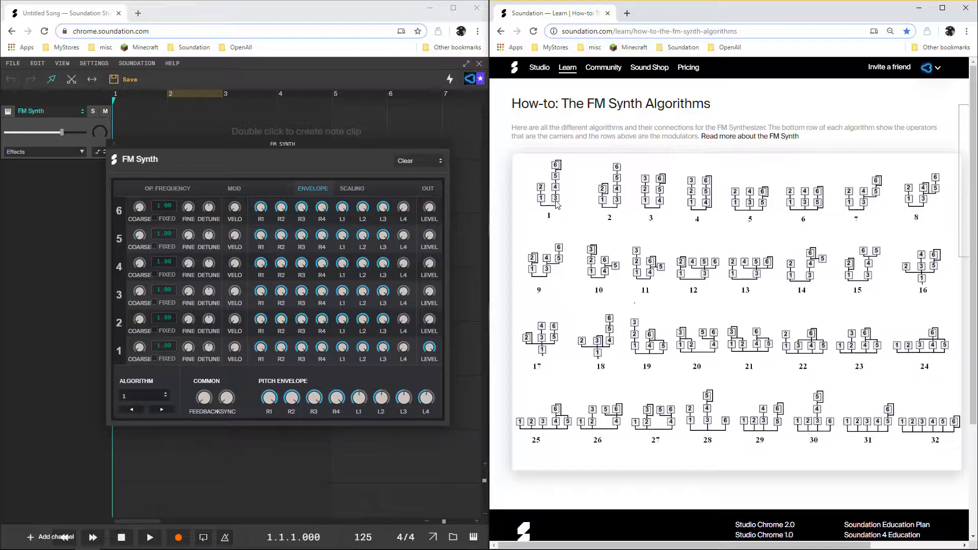
right_click(538, 185)
left_click(534, 187)
Keep algorithm 1 selected and raise the output levels of operators 3 to 6.
left_click(160, 412)
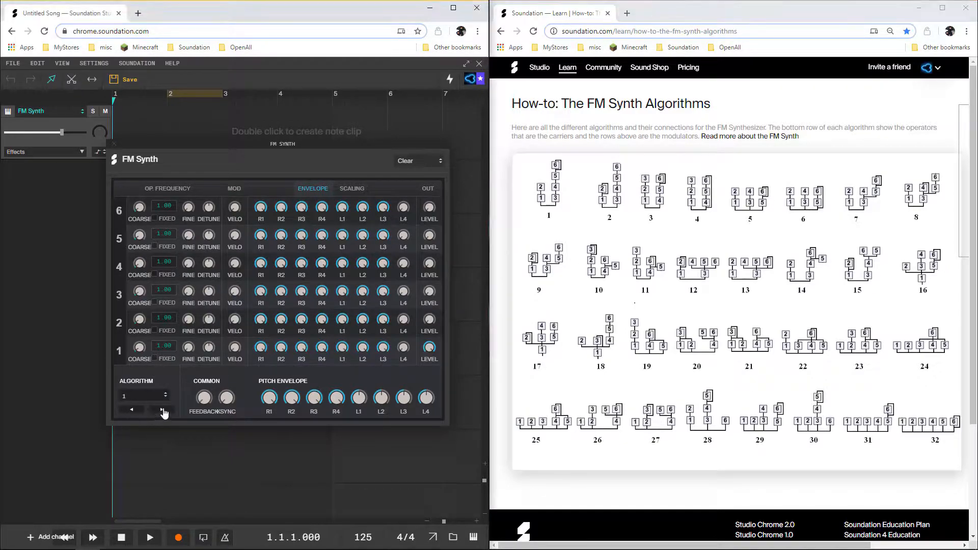
left_click(132, 411)
left_click_drag(429, 292, 431, 194)
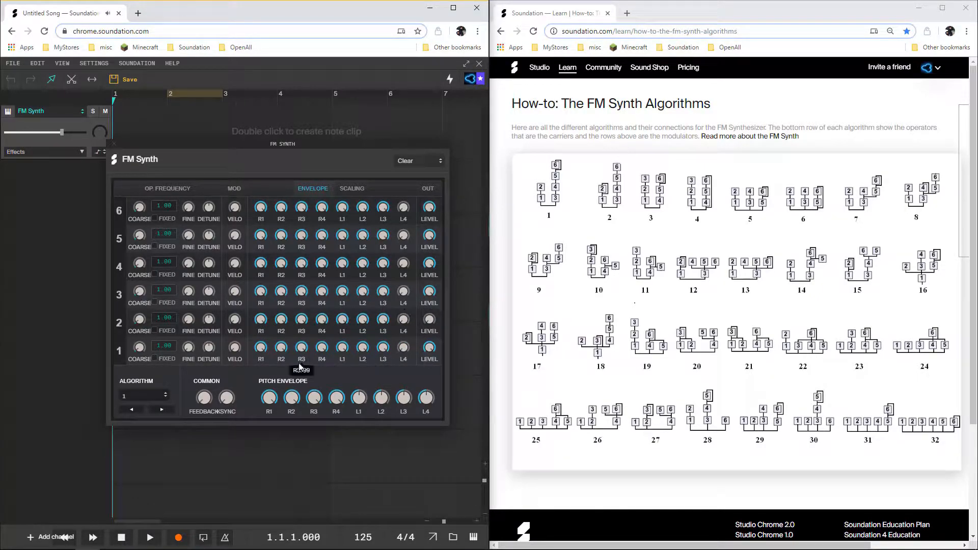
Switch to algorithm 2 and lower the output levels of operators 3 to 6 to 0.
left_click(159, 411)
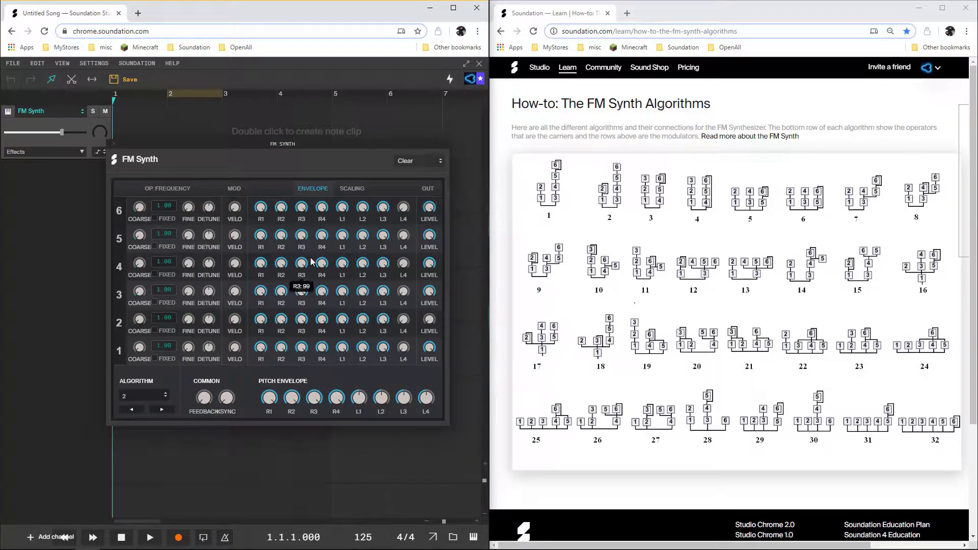
left_click_drag(433, 297, 435, 374)
left_click_drag(431, 265, 451, 352)
left_click_drag(431, 238, 432, 349)
left_click_drag(431, 208, 491, 230)
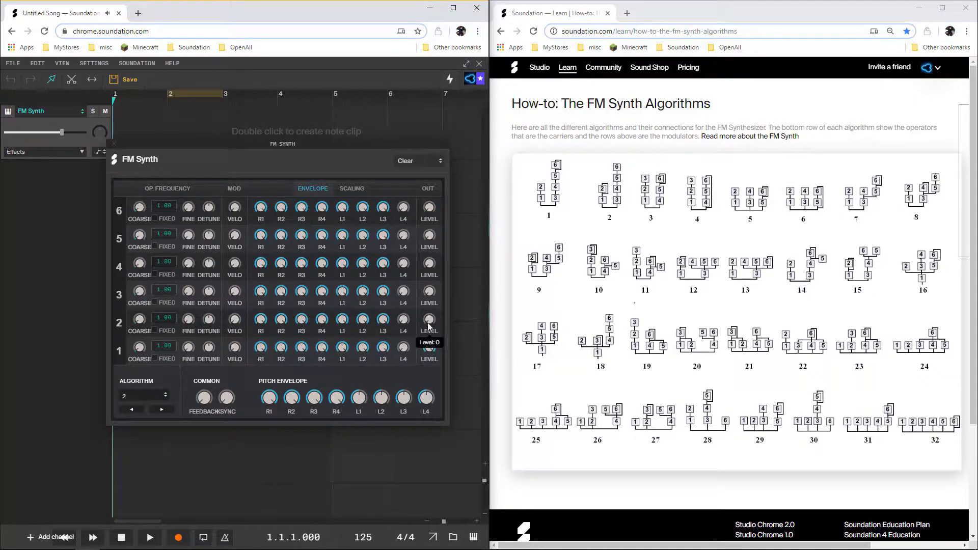
Raise operator 2's output level and the common feedback amount to hear operator 2 modulating itself.
left_click_drag(428, 328, 431, 243)
left_click_drag(429, 347, 431, 278)
mouse_move(203, 400)
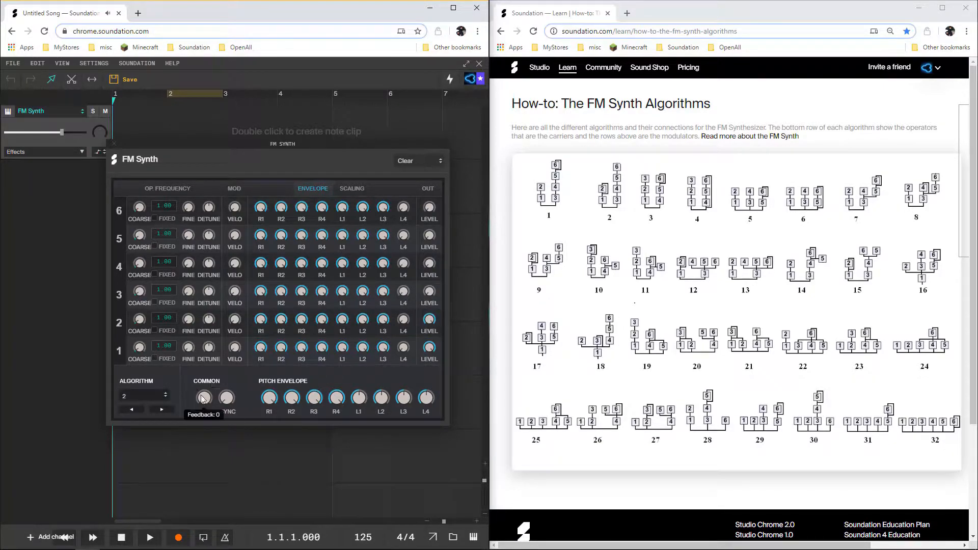
left_click_drag(203, 400, 202, 370)
left_click_drag(202, 365, 189, 289)
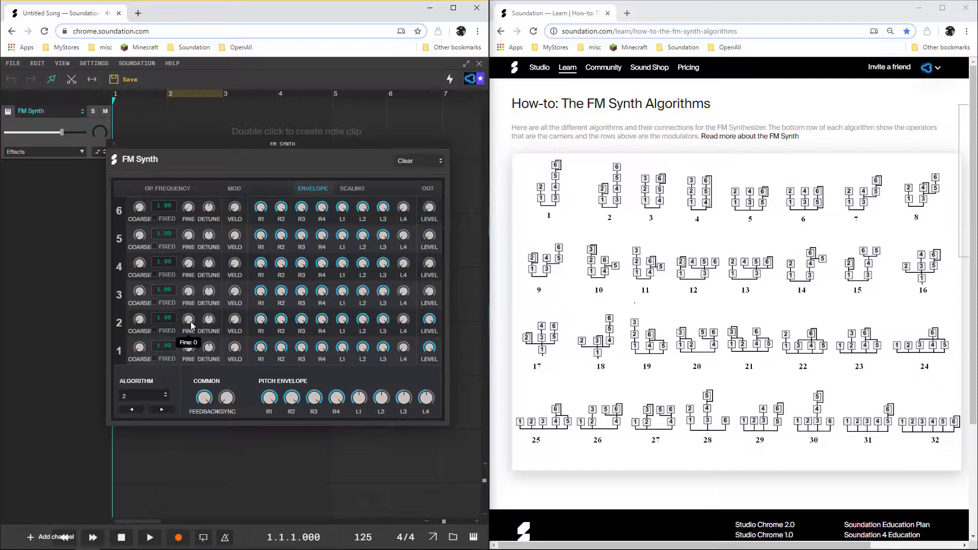
Reset the feedback and operator 2's output level to 0 and return to algorithm 1.
left_click_drag(205, 397, 216, 536)
left_click_drag(430, 321, 434, 459)
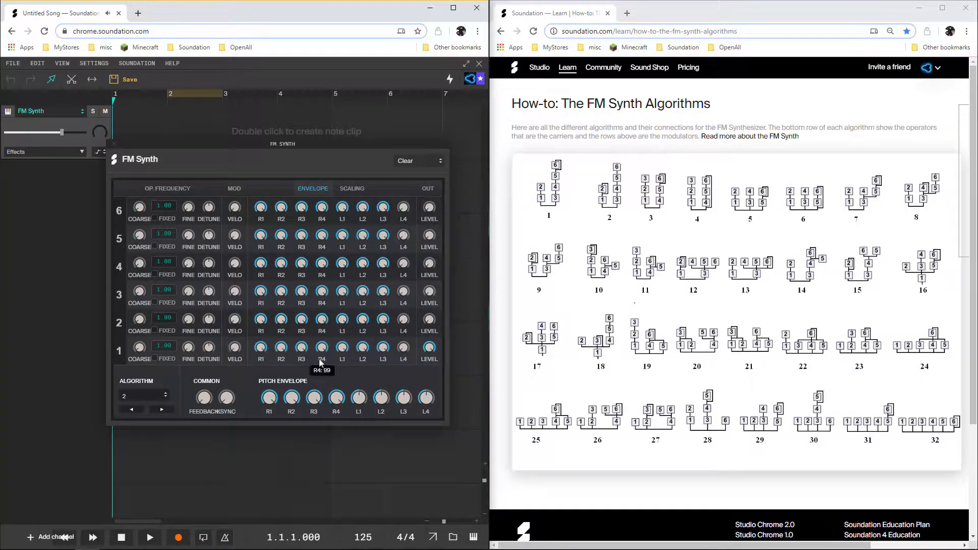
left_click(132, 409)
Turn the output levels of operators 3, 4, 5 and 6 up to maximum.
left_click_drag(429, 291, 459, 34)
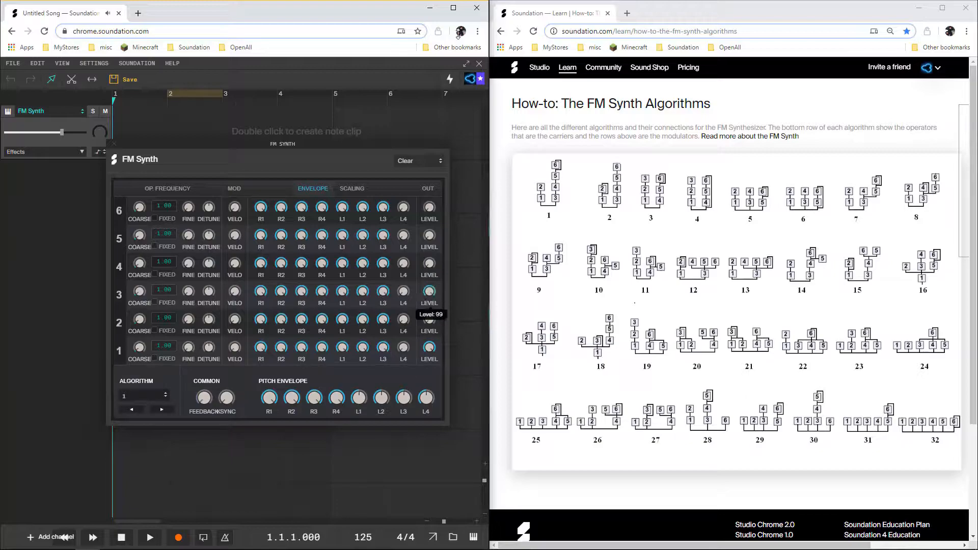
left_click_drag(431, 264, 463, 121)
left_click_drag(431, 237, 455, 97)
left_click_drag(430, 208, 446, 1)
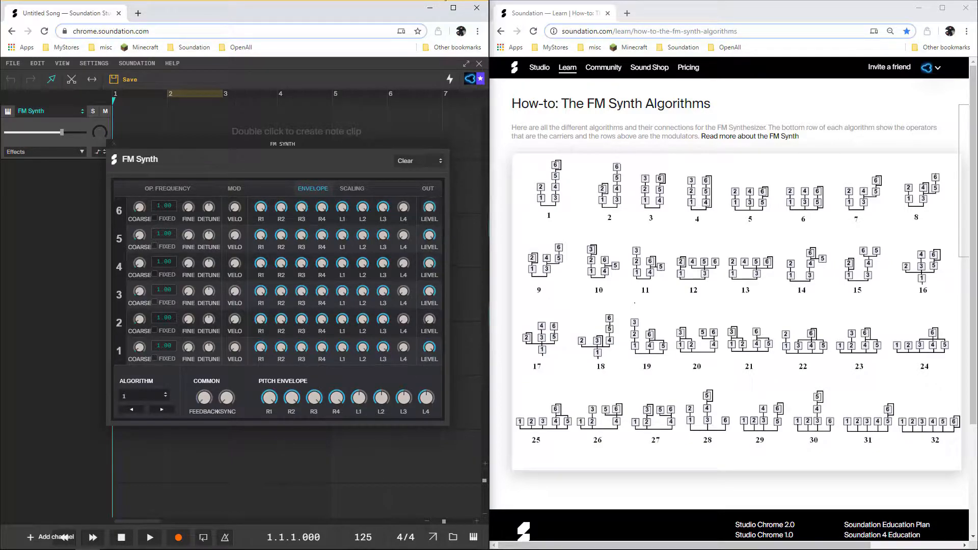
Reset the feedback and the output levels of operators 3 to 6 to 0.
left_click_drag(205, 410, 210, 447)
left_click_drag(433, 297, 448, 435)
left_click_drag(433, 267, 451, 423)
left_click_drag(433, 238, 473, 461)
left_click_drag(432, 210, 450, 407)
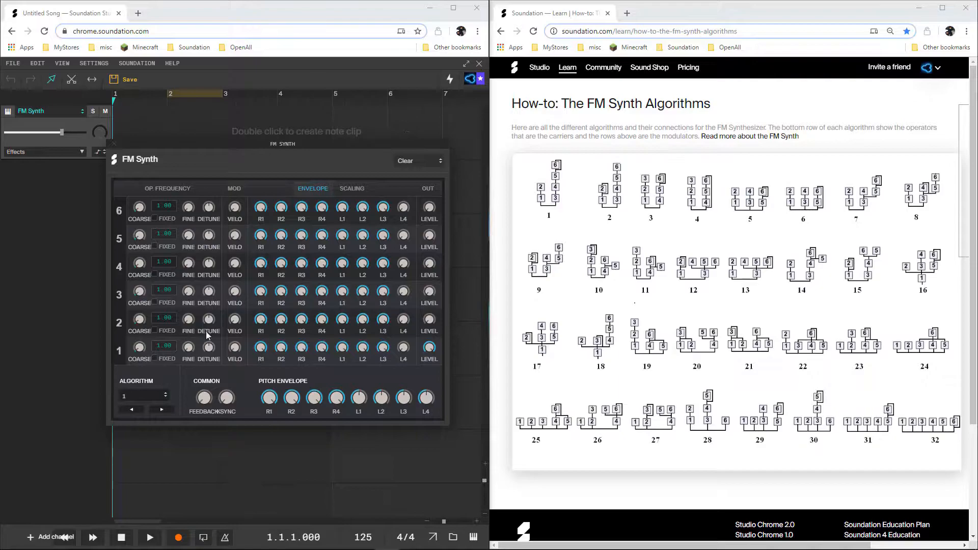
Maximize the studio window and move the FM Synth window to the middle of the workspace.
double_click(298, 15)
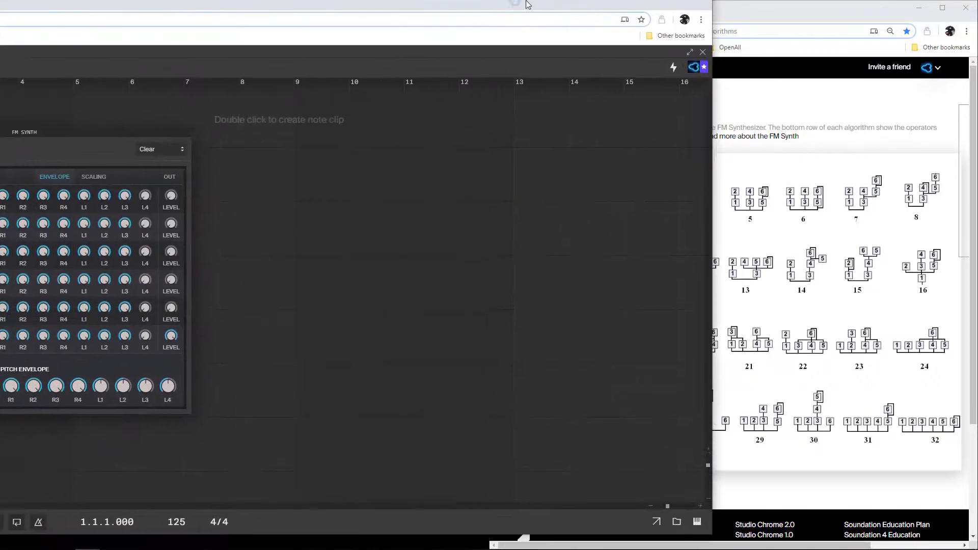
left_click_drag(282, 140, 462, 152)
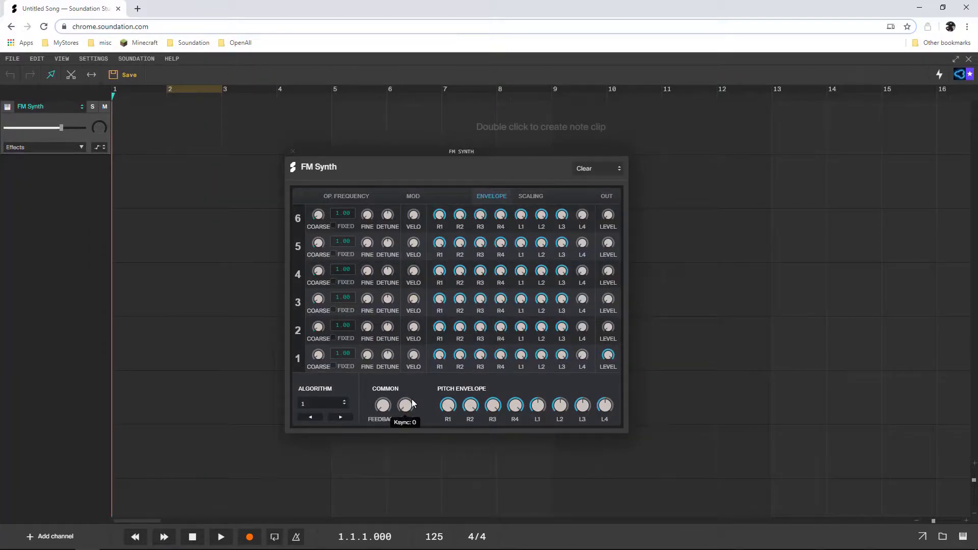
Try the Ksync control in the synth's common settings.
left_click(405, 405)
mouse_move(409, 406)
left_click(407, 412)
Try raising the pitch envelope's L1 to maximum and lowering R1, restoring both to their defaults.
mouse_move(448, 406)
mouse_move(536, 417)
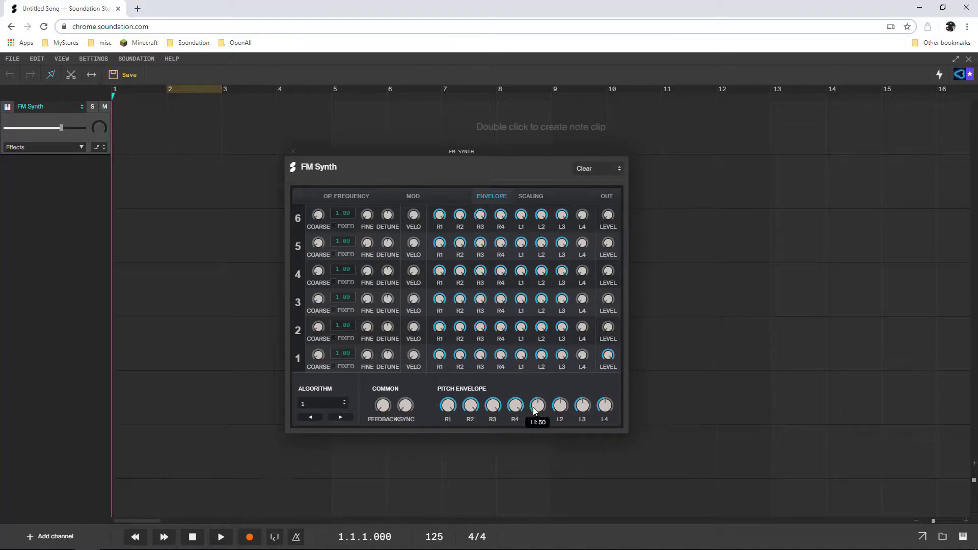
mouse_move(534, 414)
left_mouse_down()
mouse_move(538, 367)
mouse_move(543, 468)
mouse_move(547, 415)
left_mouse_up()
mouse_move(533, 410)
left_click_drag(533, 410, 549, 297)
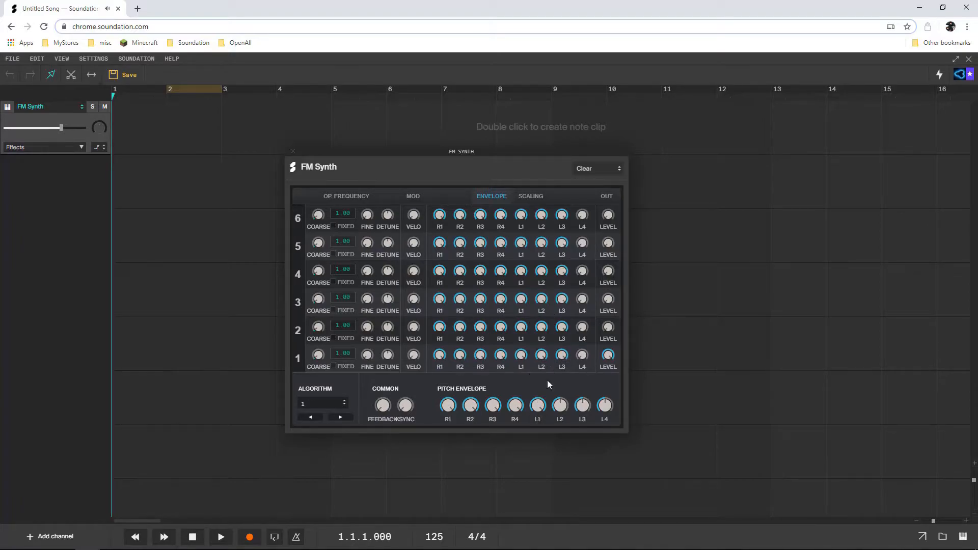
double_click(541, 407)
left_click_drag(447, 406, 452, 467)
left_click_drag(447, 410, 464, 293)
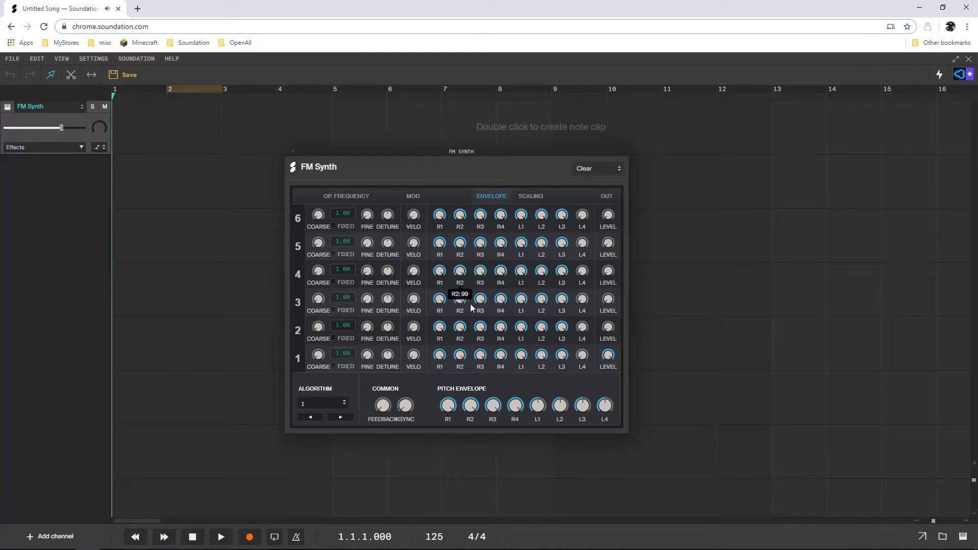
Try different values for the pitch envelope's L2, L3 and L4 levels.
left_click_drag(562, 406, 567, 334)
double_click(566, 408)
left_click_drag(583, 407, 587, 362)
left_click_drag(588, 407, 594, 461)
left_click_drag(586, 405, 585, 382)
left_click_drag(584, 406, 588, 330)
left_click_drag(605, 405, 606, 340)
mouse_move(605, 414)
Try a slow first pitch envelope stage by raising L1 and lowering R1.
mouse_move(453, 408)
mouse_move(540, 411)
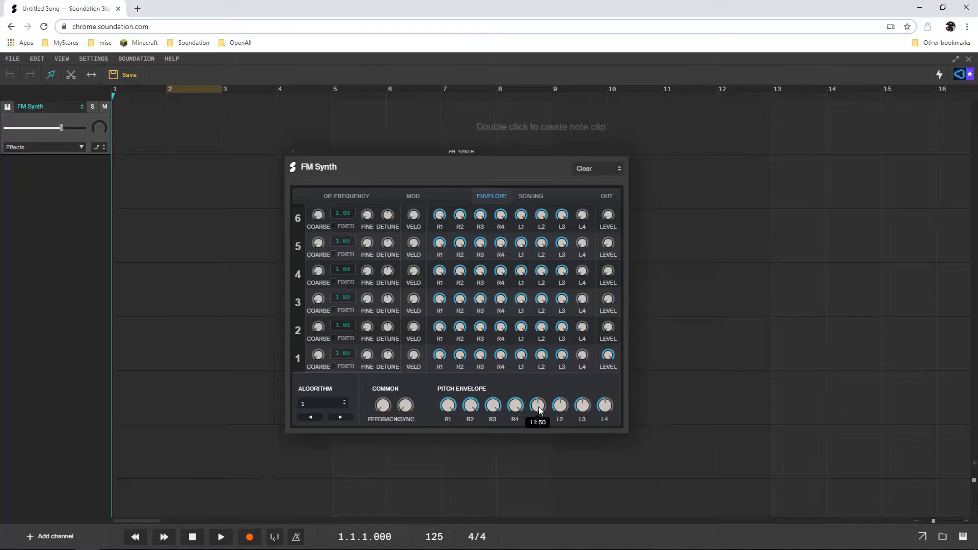
left_click_drag(540, 411, 538, 373)
left_click_drag(450, 412, 457, 497)
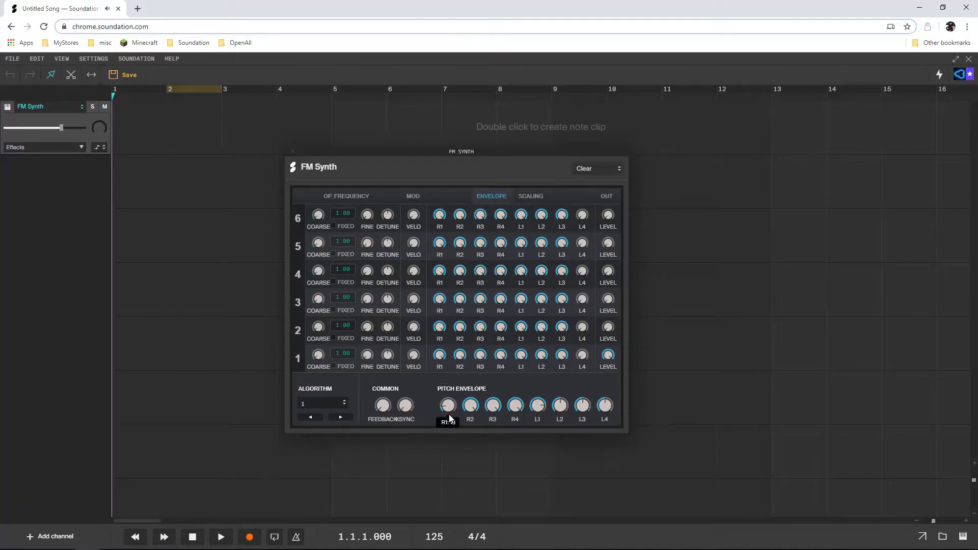
left_click_drag(451, 411, 451, 395)
mouse_move(537, 400)
Try the second pitch envelope stage with R2 at 39 and 67 and L2 both raised and lowered to 15.
left_click_drag(559, 406, 553, 363)
mouse_move(469, 406)
left_mouse_down()
mouse_move(472, 458)
mouse_move(473, 411)
left_mouse_up()
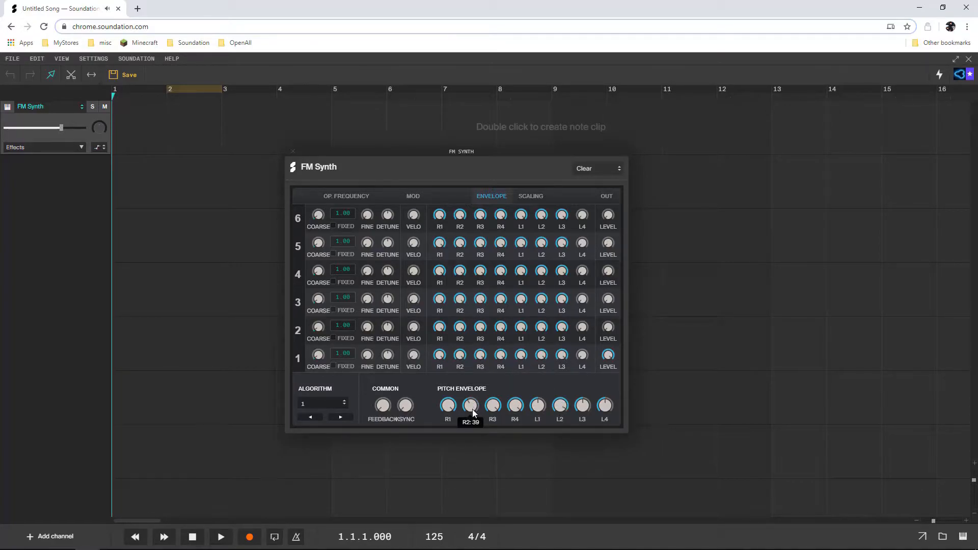
scroll(560, 408, "up", 2)
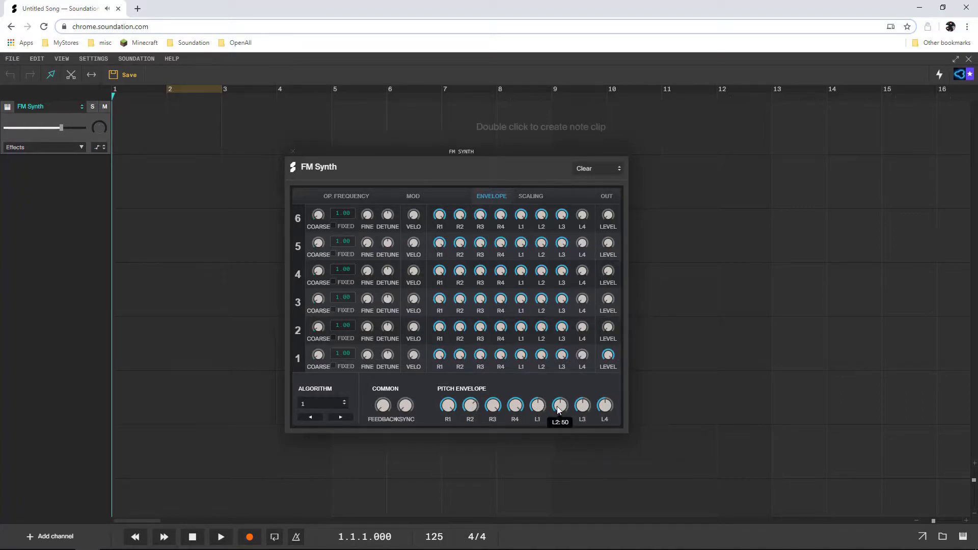
mouse_move(472, 411)
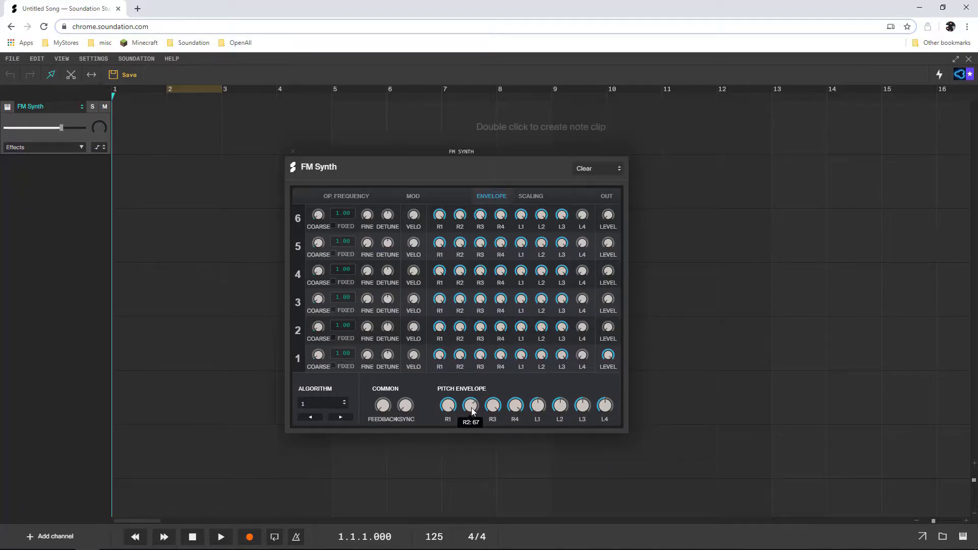
scroll(472, 411, "up", 5)
scroll(560, 407, "down", 6)
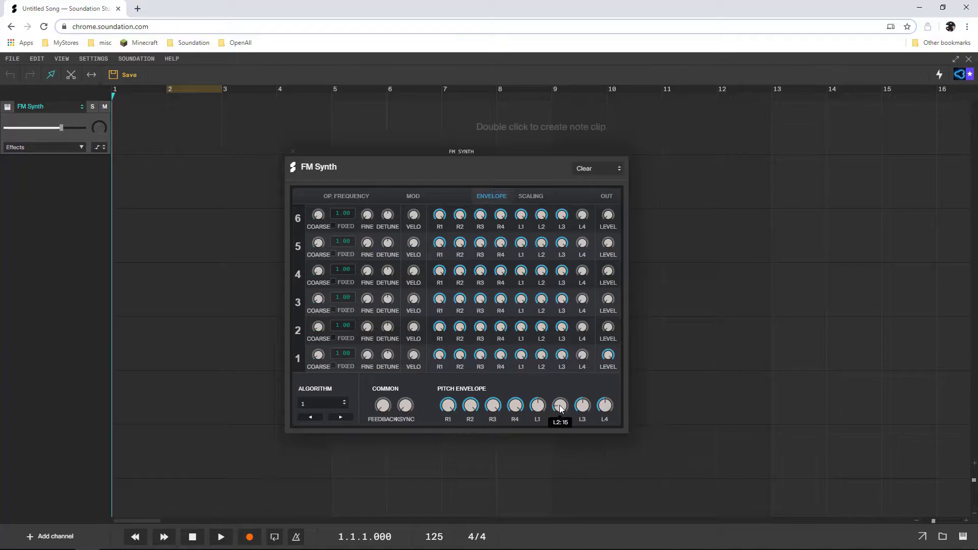
scroll(561, 408, "up", 5)
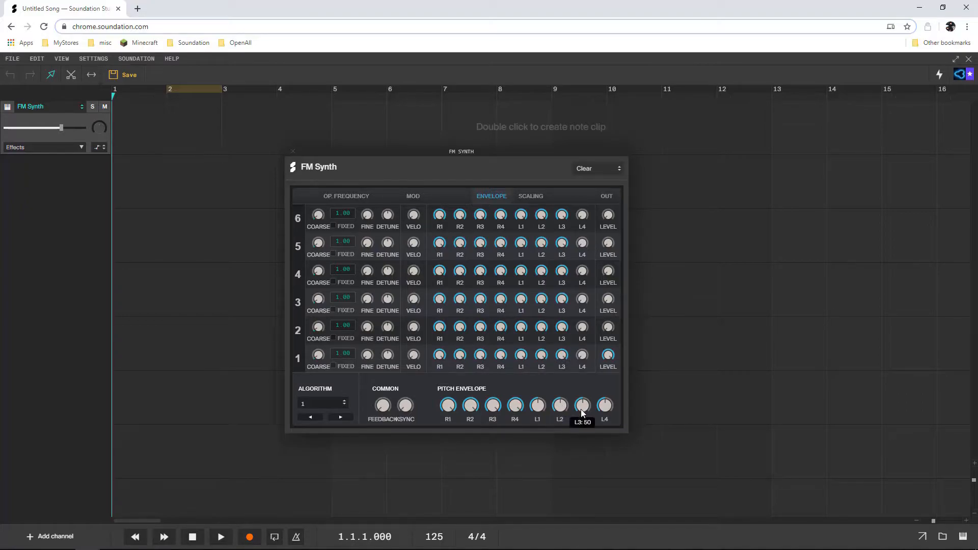
Try the third and fourth pitch envelope stages by raising L3, lowering R3 to 44, and varying R4 and L4.
scroll(493, 413, "down", 5)
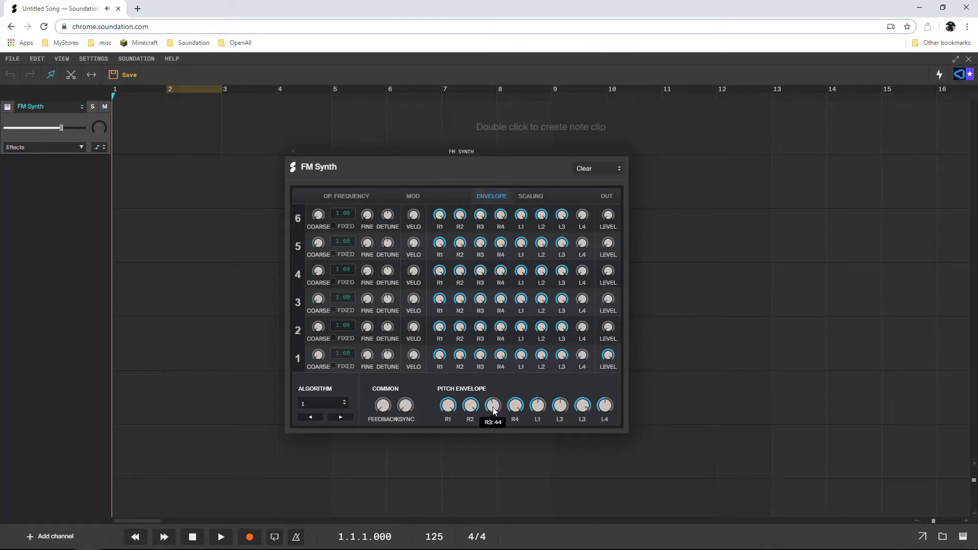
scroll(493, 412, "down", 5)
left_click_drag(518, 408, 519, 442)
left_click_drag(606, 407, 608, 359)
left_click_drag(515, 405, 563, 164)
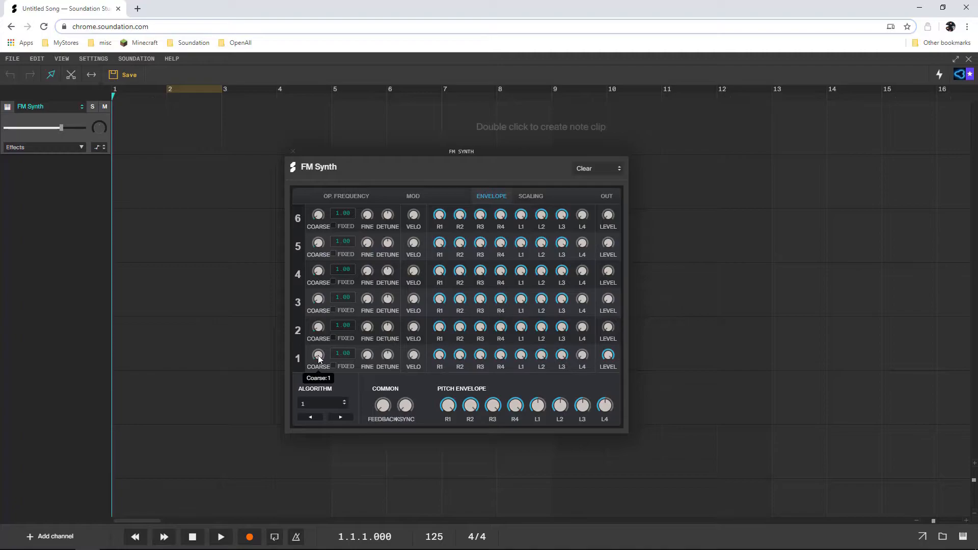
Try different coarse settings for operator 1, and switch the operator to a fixed frequency of 100.0.
mouse_move(319, 358)
left_mouse_down()
mouse_move(321, 341)
mouse_move(324, 425)
mouse_move(317, 365)
left_mouse_up()
left_click_drag(318, 360, 318, 363)
scroll(323, 356, "up", 1)
mouse_move(319, 354)
left_mouse_down()
mouse_move(320, 346)
mouse_move(320, 374)
left_mouse_up()
mouse_move(310, 363)
left_mouse_down()
mouse_move(318, 357)
mouse_move(310, 357)
left_mouse_up()
left_click(333, 365)
Show the virtual keyboard beside the FM Synth window and play two notes of different pitch.
left_click(963, 536)
left_click_drag(498, 256, 761, 251)
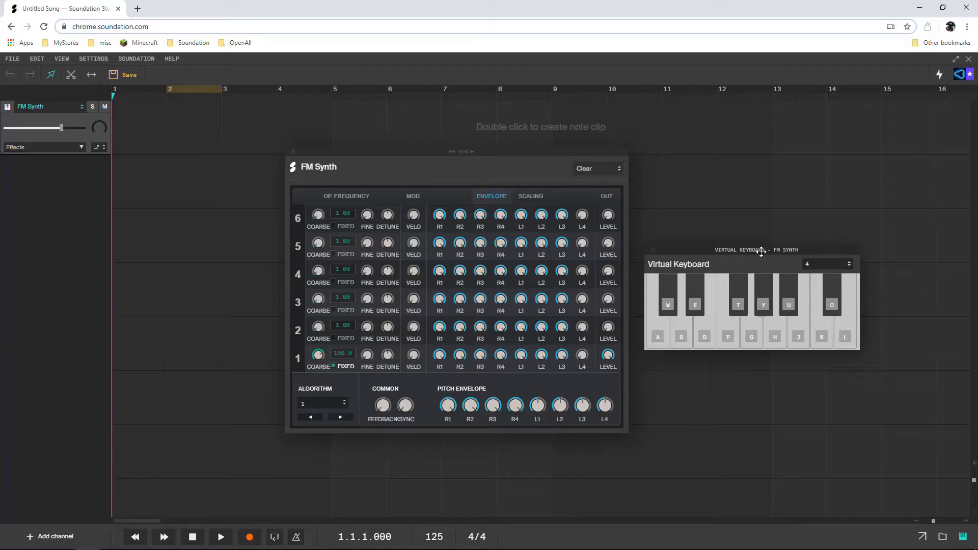
key("g")
key("k")
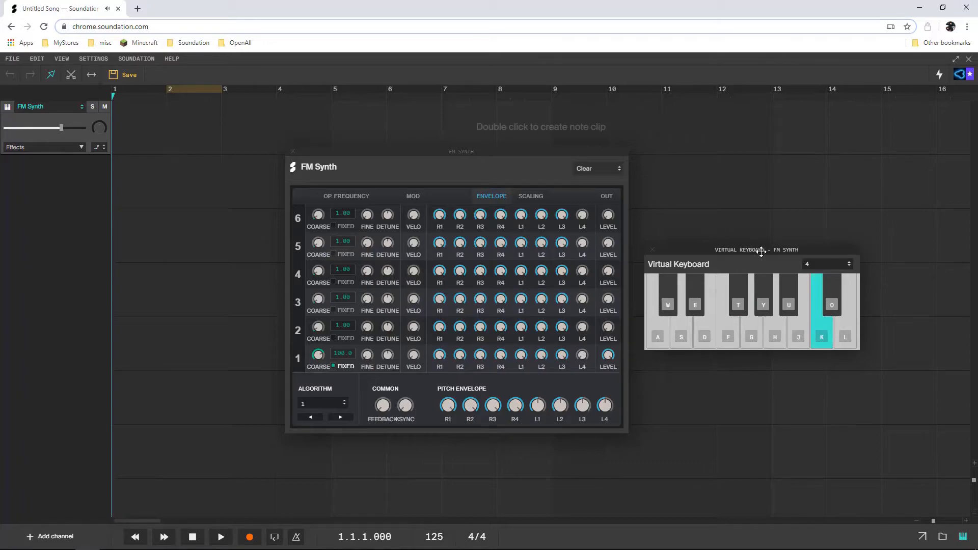
Raise operator 1's fixed frequency to 1000 and alternate between a low and a high note.
left_click_drag(318, 355, 322, 343)
key("g")
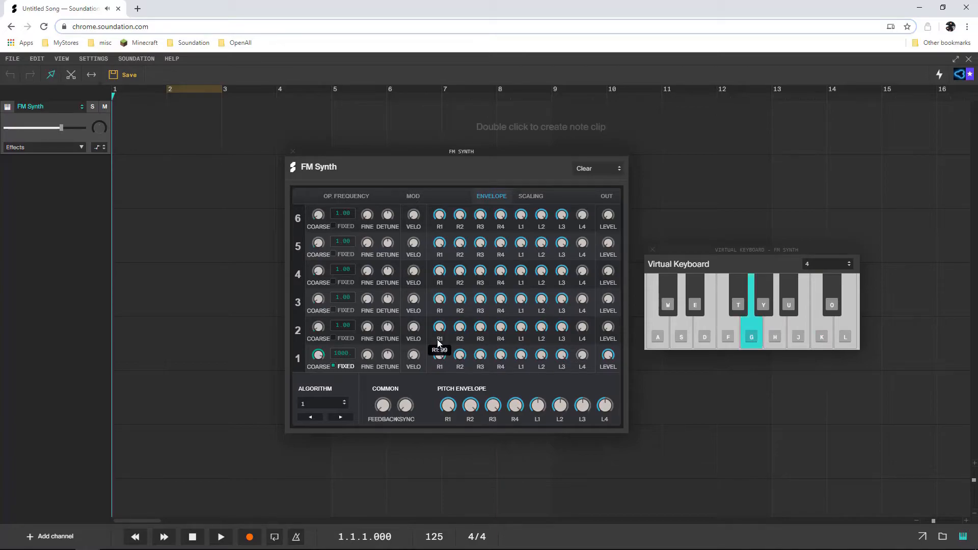
key("k")
key("g")
key("k")
key("g")
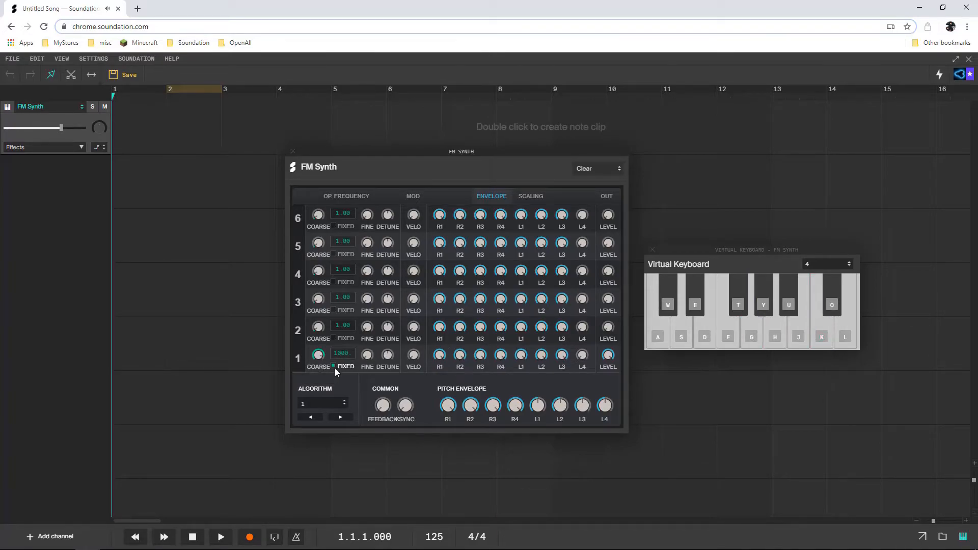
Turn off operator 1's fixed frequency and alternate between the two notes to compare their pitches.
left_click(334, 366)
left_click_drag(323, 405, 327, 447)
key("g")
key("k")
key("g")
key("k")
key("g")
key("k")
key("g")
key("k")
Turn operator 1's fixed frequency back on and play a range of notes across the virtual keyboard.
left_click(333, 366)
key("g")
key("k")
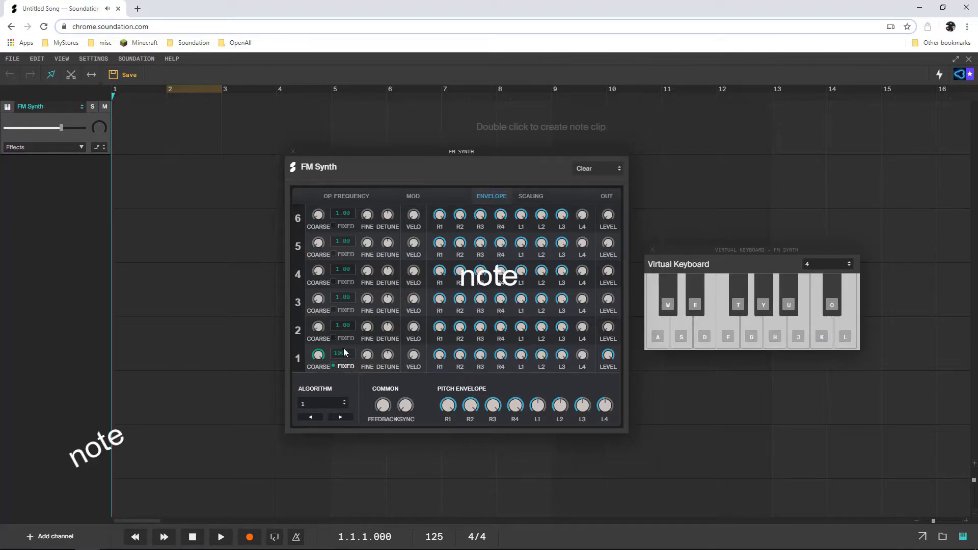
key("k")
key("g")
key("k")
key("f")
key("j")
key("s")
key("g")
key("k")
key("d")
key("f")
key("k")
key("d")
key("f")
key("g")
key("h")
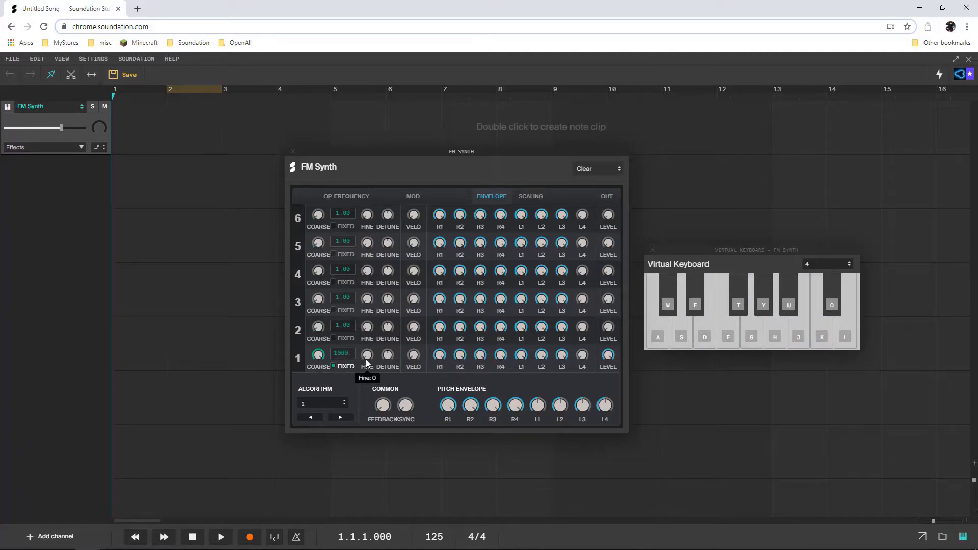
Lower operator 1's fixed frequency to the 100 range and play one note repeatedly to hear it.
left_click_drag(365, 357, 325, 394)
key("g")
key("g")
key("g")
key("g")
key("g")
key("g")
key("g")
key("g")
key("g")
key("g")
Raise operator 1's fine tuning above zero and play several different notes.
left_click_drag(366, 366, 376, 347)
key("g")
key("g")
key("g")
key("l")
key("g")
key("l")
key("k")
key("j")
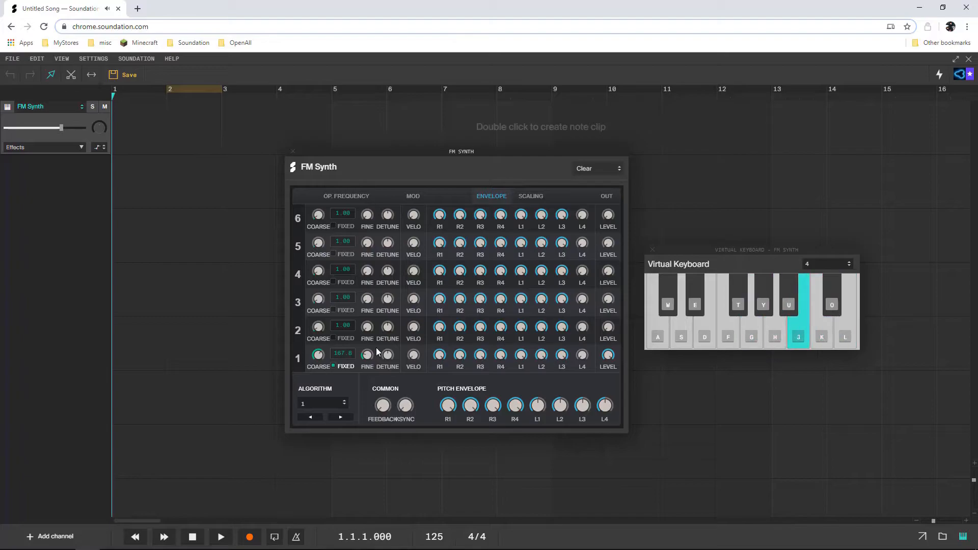
key("l")
key("j")
key("g")
key("j")
key("l")
key("j")
key("g")
Set operator 1's fine tuning to 23 and play a couple of notes.
left_click_drag(363, 358, 365, 355)
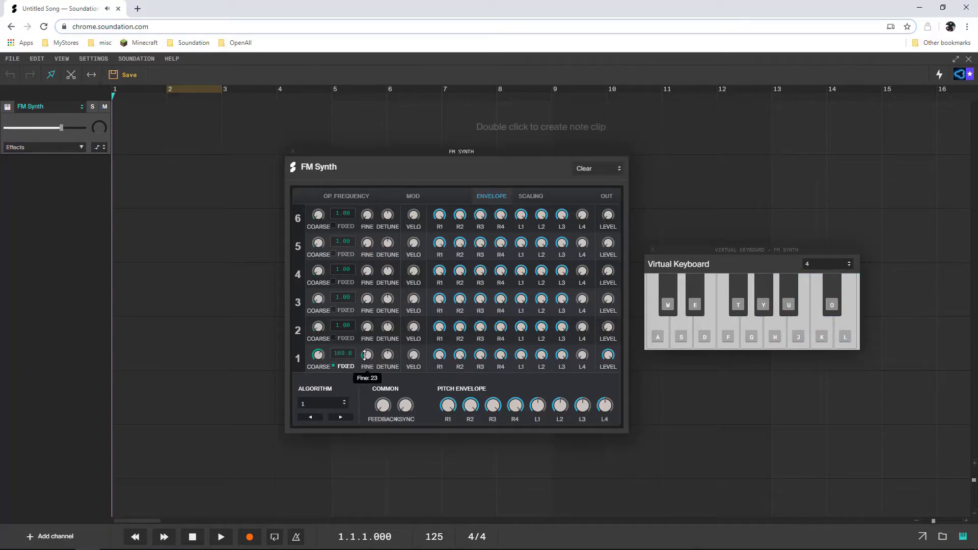
key("g")
key("j")
key("j")
Raise operator 1's fine tuning well above 23 and play a repeating three-note pattern.
left_click_drag(367, 363, 373, 332)
key("l")
key("g")
key("j")
key("l")
key("g")
key("j")
key("l")
key("j")
key("l")
key("j")
key("l")
key("l")
key("j")
key("g")
key("l")
key("g")
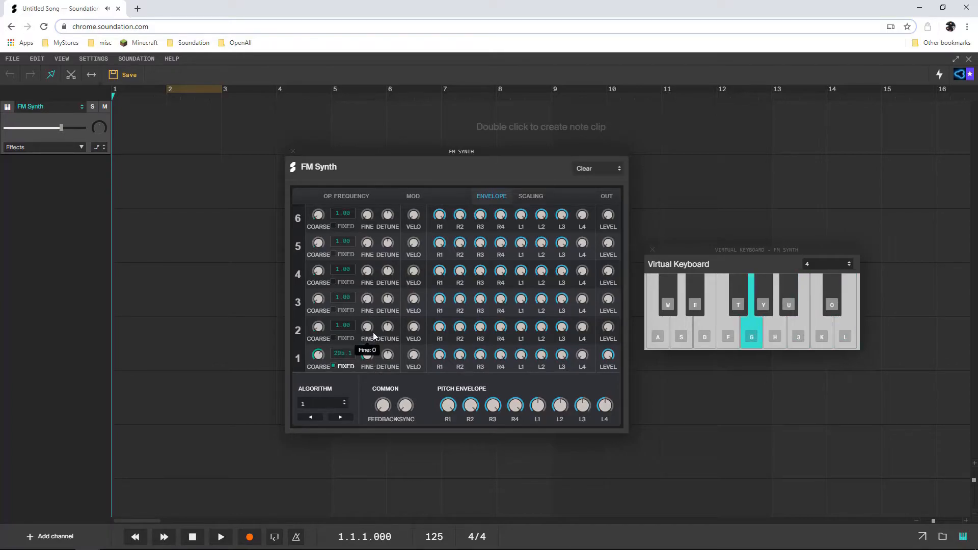
key("j")
key("l")
key("g")
key("j")
key("l")
key("g")
Reset operator 1's fine tuning to zero and try a raised detune of 5 while playing one note.
double_click(368, 355)
left_click_drag(388, 363, 380, 294)
left_click_drag(386, 359, 378, 316)
key("g")
key("g")
key("g")
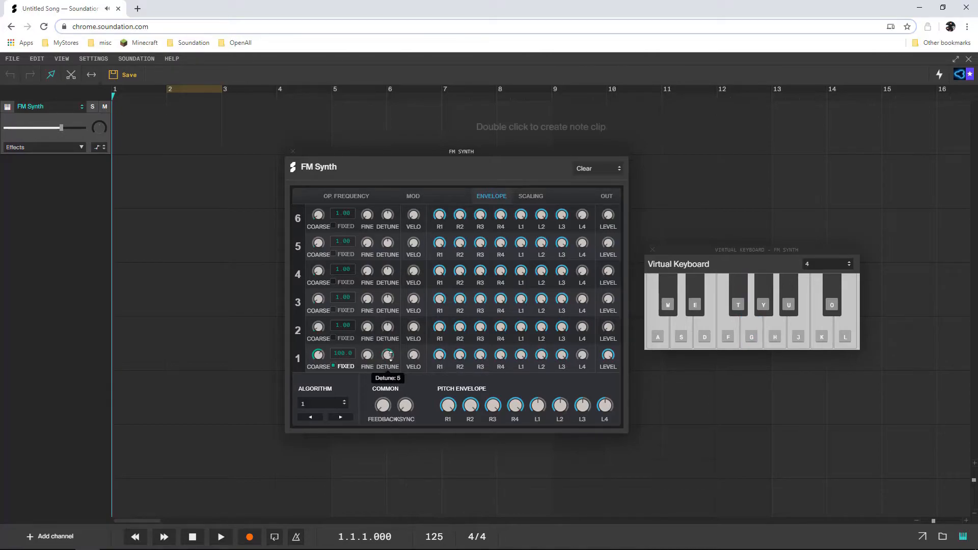
key("g")
Try operator 1's detune at -1 and 3 while playing notes, and return it to zero.
key("k")
key("k")
key("k")
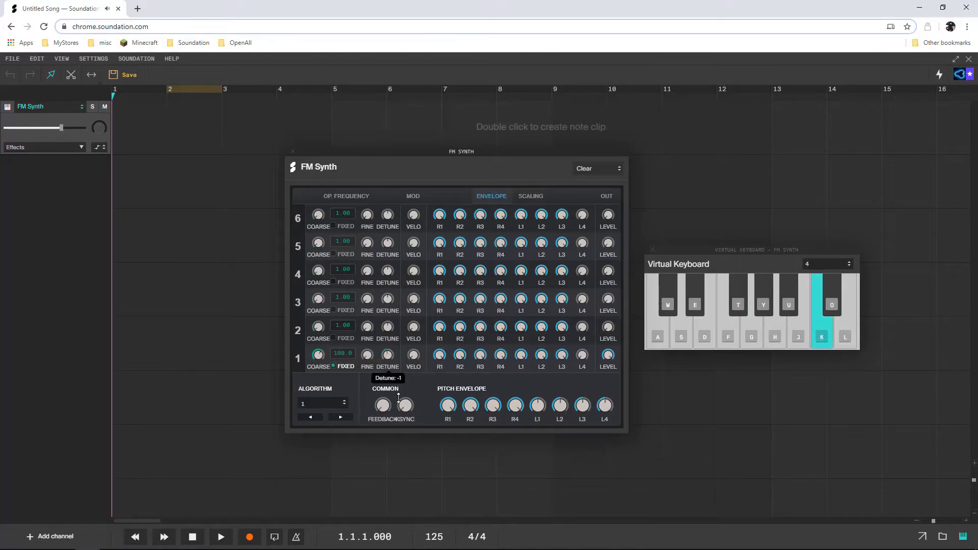
left_click_drag(386, 324, 392, 391)
key("k")
key("f")
key("k")
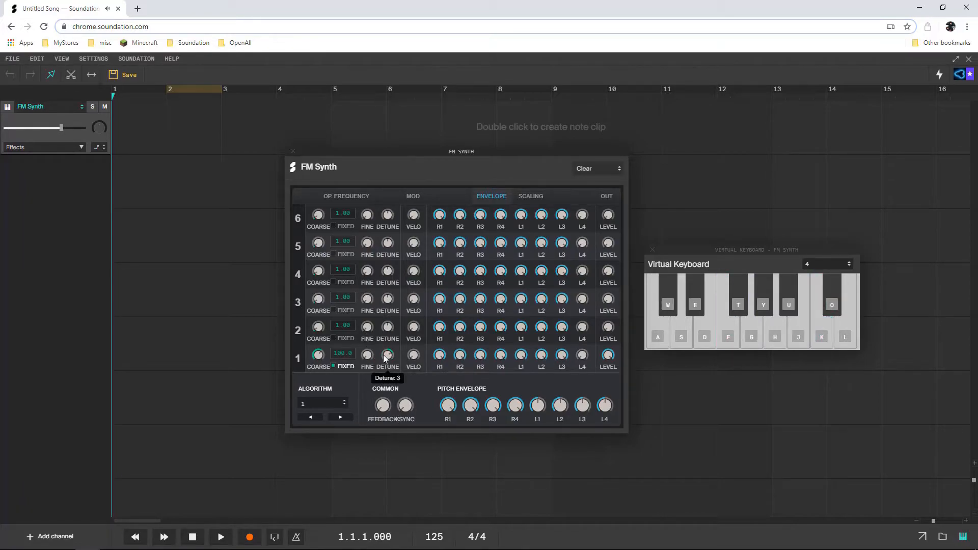
left_click_drag(390, 352, 389, 361)
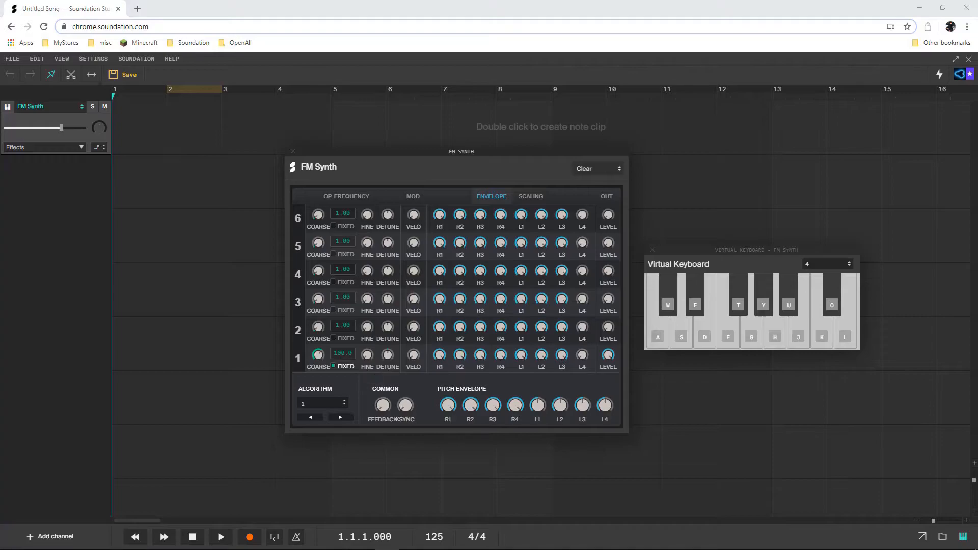
Turn off operator 1's fixed frequency, set its coarse ratio to 1.00 and play a note.
left_click(347, 368)
left_click_drag(323, 359, 330, 421)
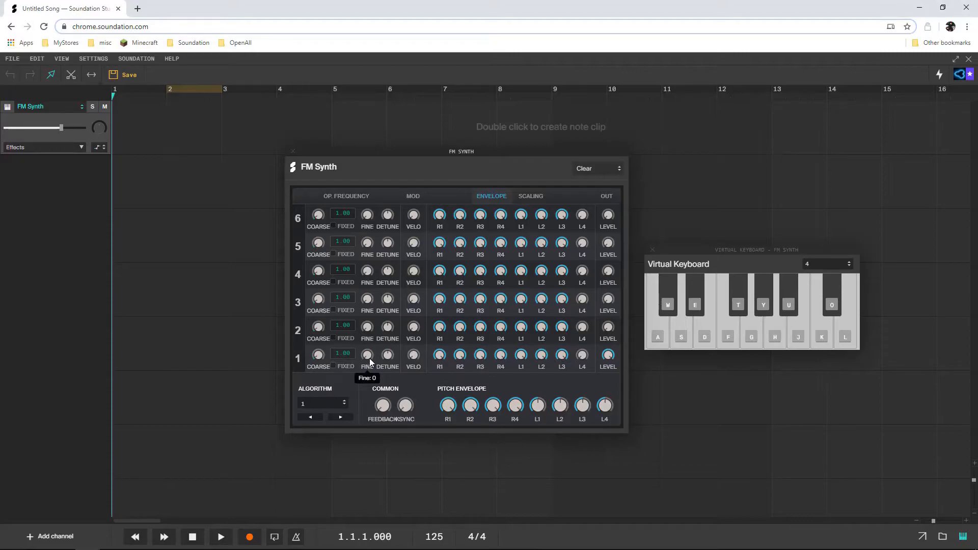
key("h")
Try operator 1's fine tuning and detune without fixed frequency while playing one note repeatedly.
mouse_move(369, 359)
left_mouse_down()
mouse_move(378, 240)
mouse_move(379, 365)
mouse_move(381, 345)
left_mouse_up()
key("h")
key("h")
key("h")
key("h")
mouse_move(389, 360)
left_mouse_down()
mouse_move(382, 310)
mouse_move(402, 414)
mouse_move(394, 326)
mouse_move(388, 359)
left_mouse_up()
key("h")
key("h")
Create a note clip at bar 1 on the FM Synth channel and spread the open windows apart.
double_click(126, 130)
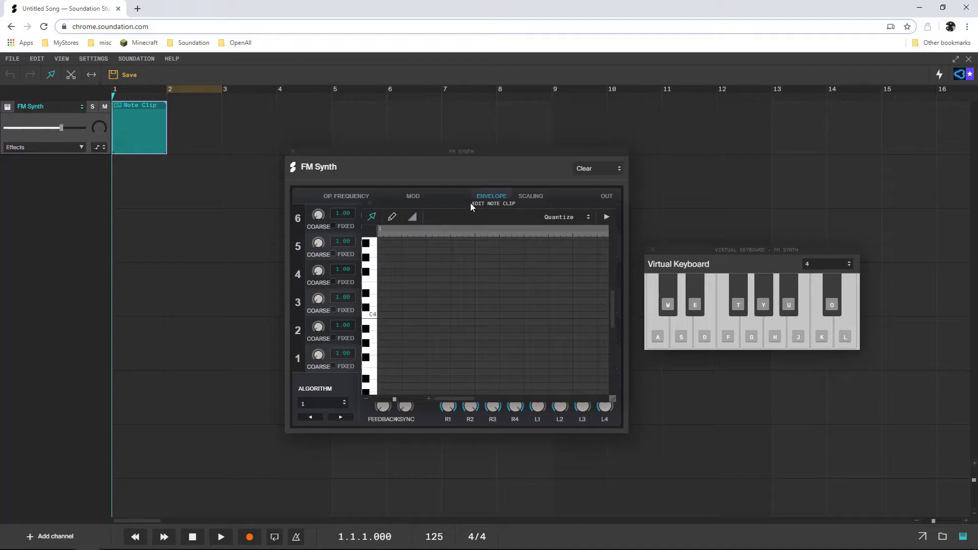
left_click_drag(471, 206, 110, 217)
left_click_drag(338, 151, 413, 155)
left_click_drag(769, 247, 851, 256)
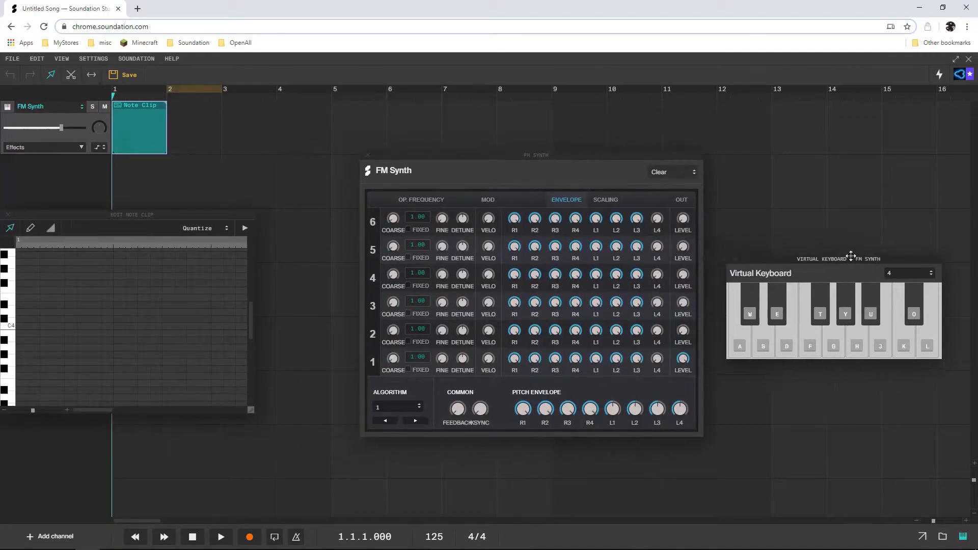
Place the virtual keyboard above the FM Synth window and raise operator 1's velocity modulation to maximum.
left_click_drag(573, 156, 581, 215)
left_click_drag(805, 260, 533, 99)
left_click_drag(540, 215, 599, 214)
left_click_drag(559, 410, 558, 294)
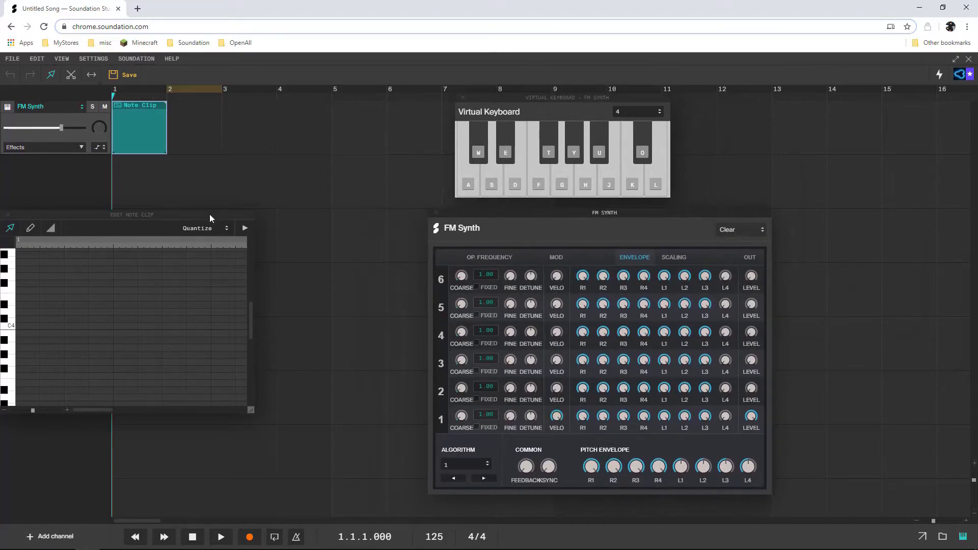
left_click_drag(209, 214, 315, 217)
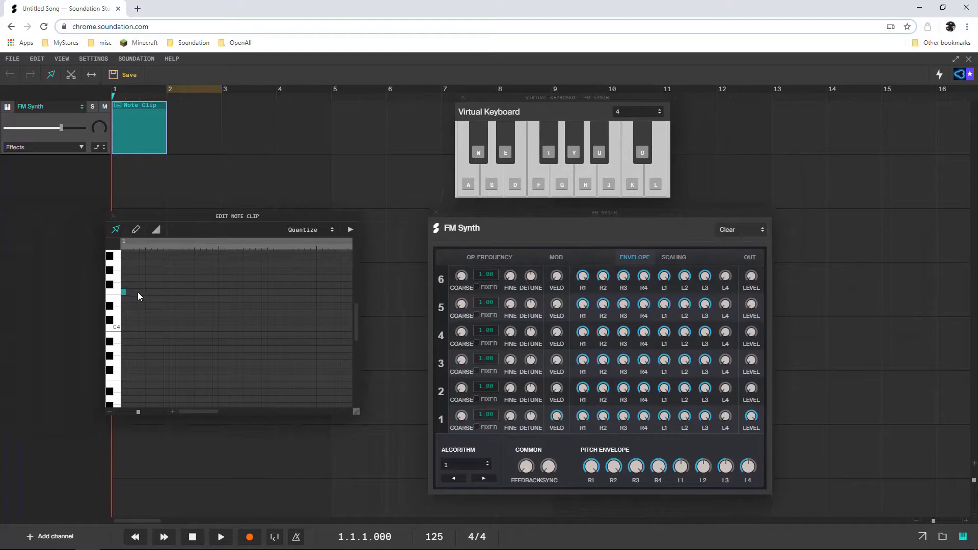
Draw a row of six notes on one pitch, give them progressively lower velocities, and play them.
left_click_drag(155, 291, 183, 292)
double_click(180, 292)
left_click(156, 232)
left_click_drag(161, 292, 163, 350)
mouse_move(557, 421)
mouse_move(172, 297)
left_click_drag(173, 294, 175, 327)
left_click_drag(185, 295, 185, 330)
left_click_drag(172, 295, 186, 326)
key("space")
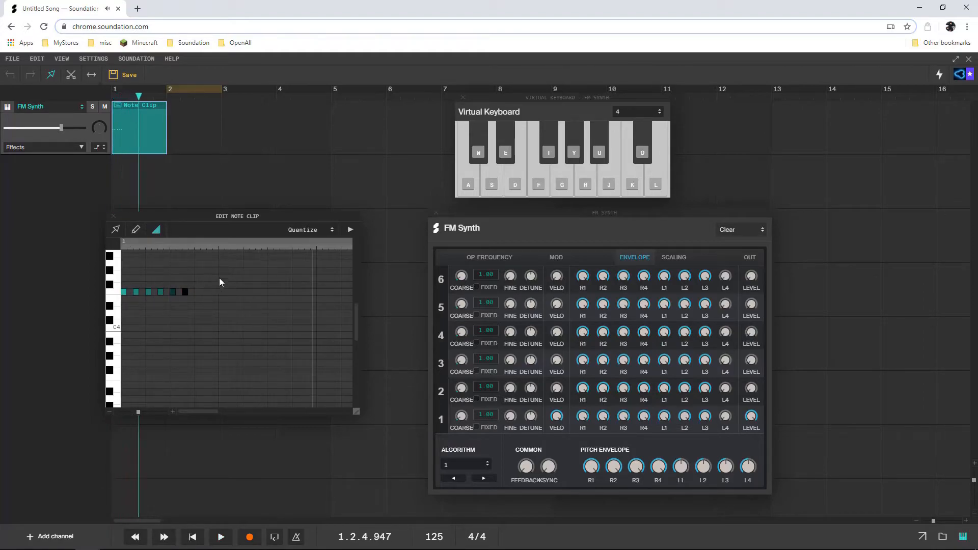
Delete all the notes in the note clip.
scroll(209, 282, "down", 3)
left_click(115, 230)
left_click_drag(174, 275, 122, 299)
key("Delete")
Add six evenly spaced notes on one pitch to the clip and play them in a loop.
double_click(124, 292)
double_click(138, 292)
double_click(153, 292)
double_click(167, 292)
double_click(182, 292)
double_click(196, 292)
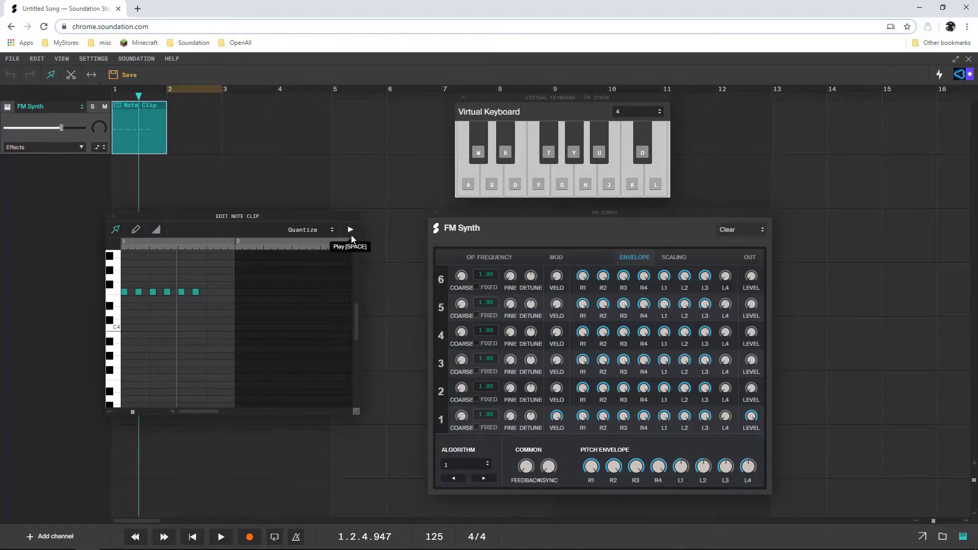
left_click(351, 233)
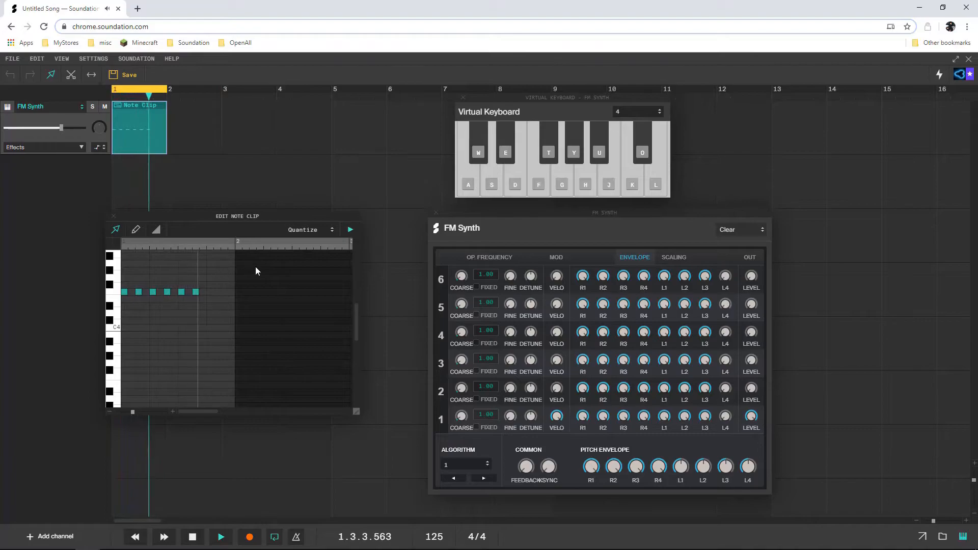
left_click(350, 232)
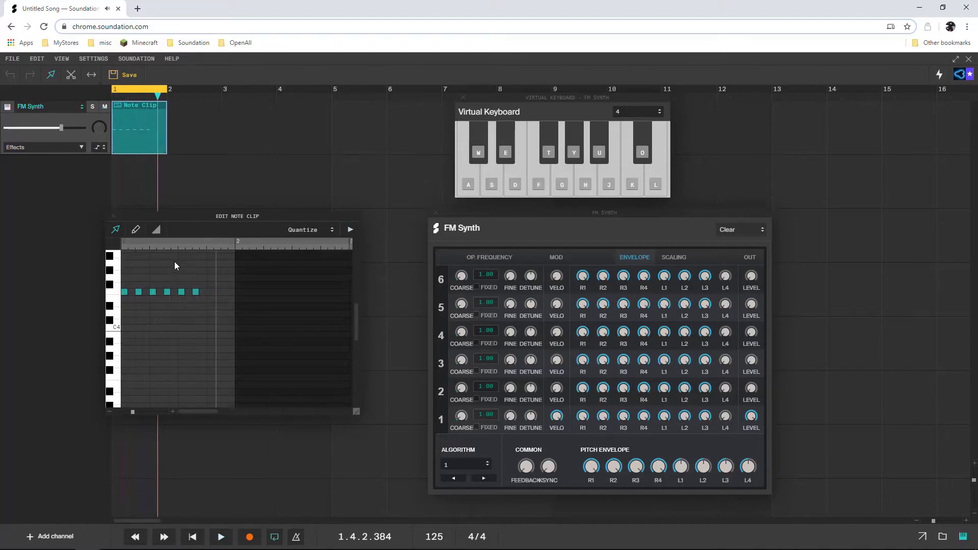
Lower the velocities of the six notes progressively from the second to the last and play the clip.
left_click_drag(138, 293, 183, 343)
left_click(180, 298)
left_click_drag(196, 292, 204, 388)
left_click(352, 231)
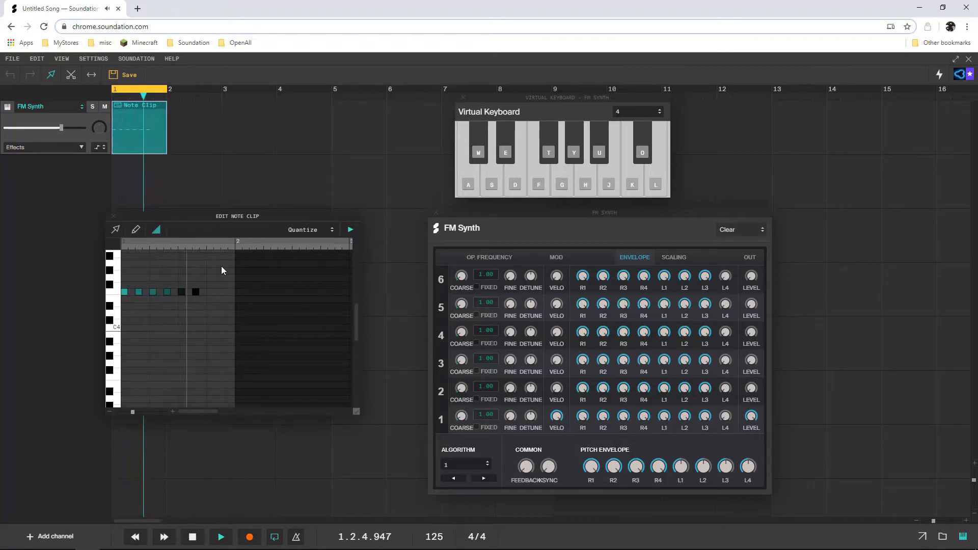
key("space")
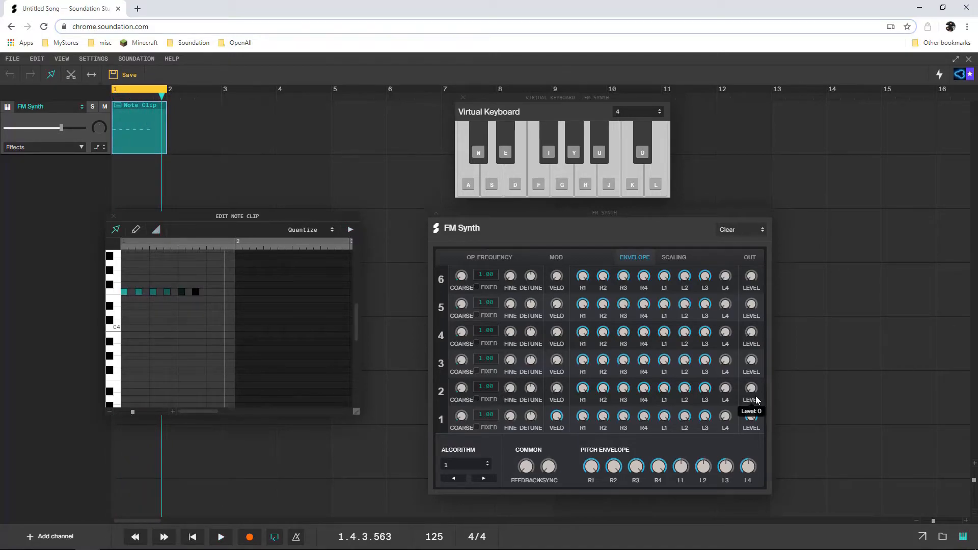
Raise operator 2's output level and move the velocity modulation from operator 1 to operator 2 while playing the clip.
left_click_drag(752, 389, 751, 352)
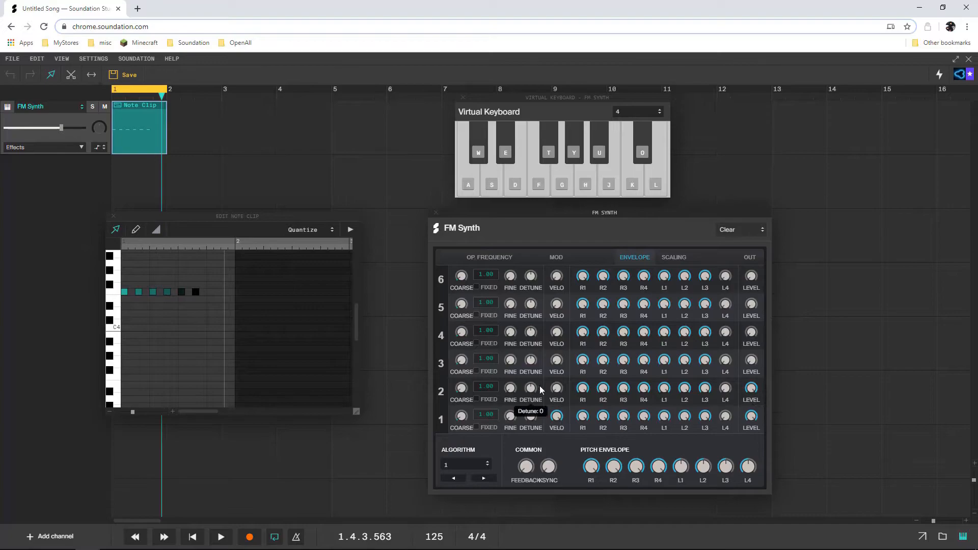
left_click(350, 229)
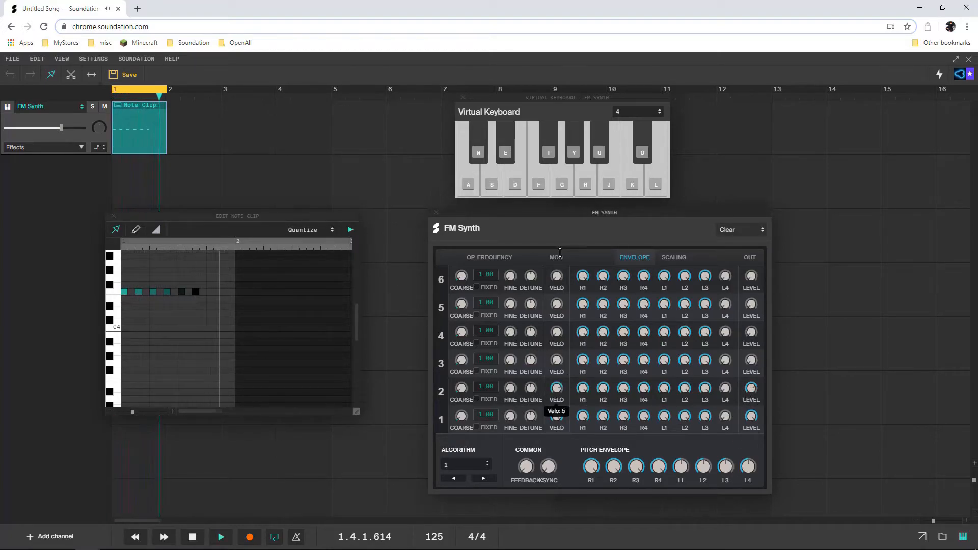
left_click_drag(557, 416, 554, 434)
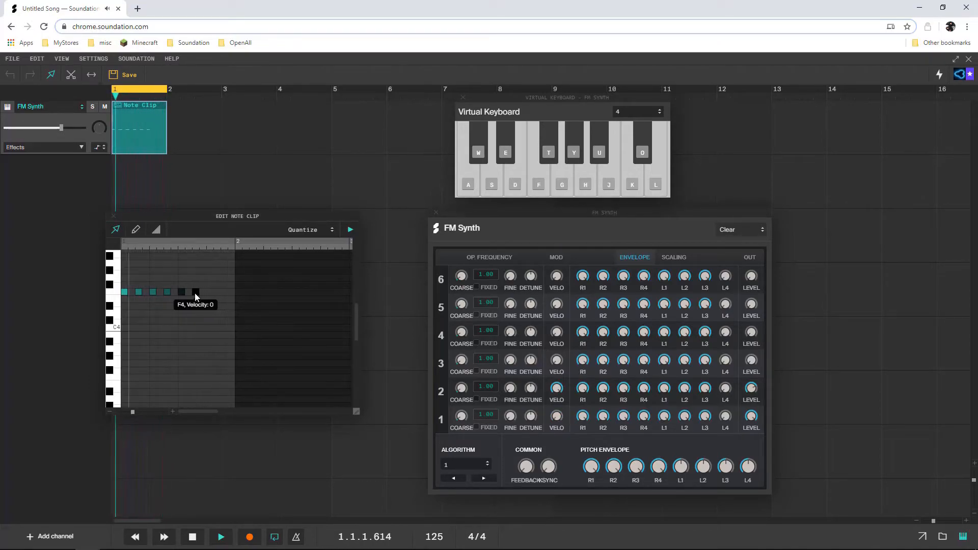
left_click(155, 230)
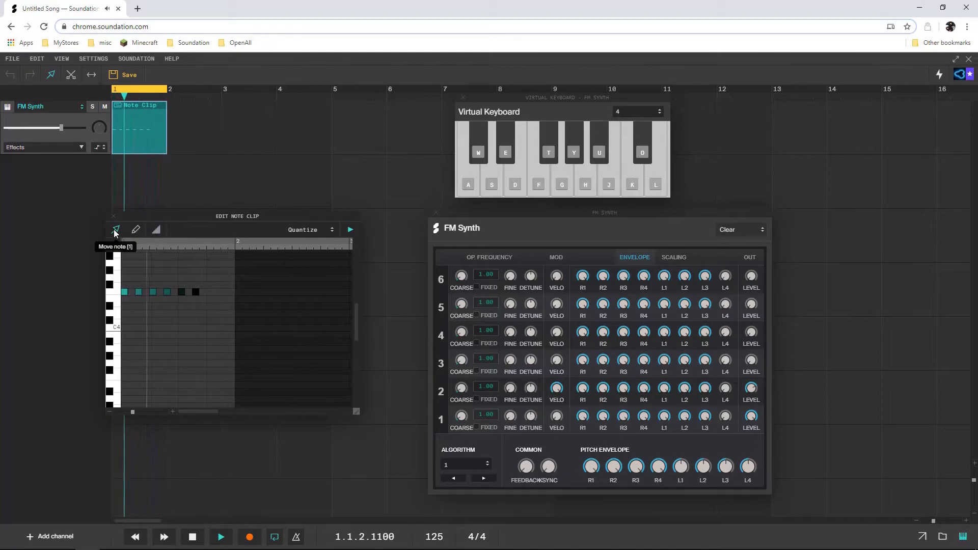
key("space")
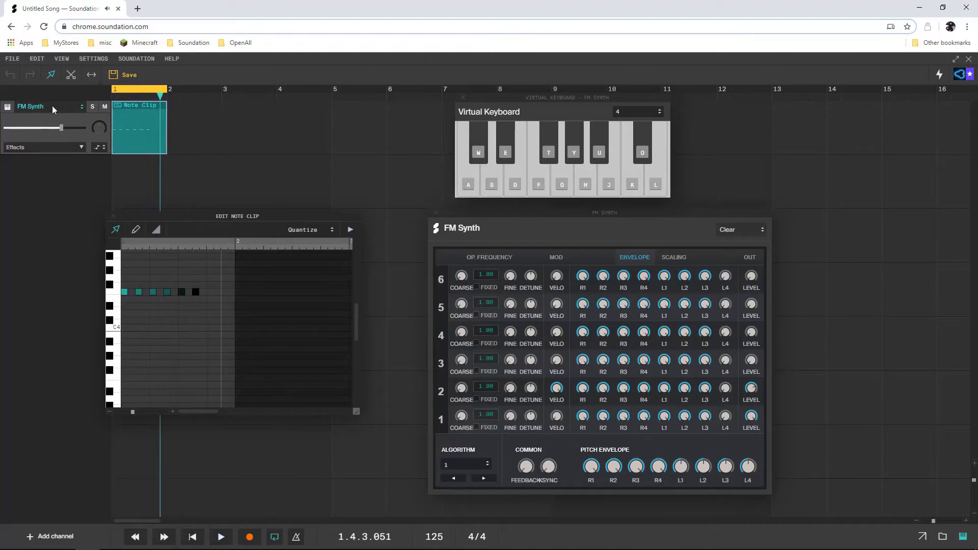
Close the note editor, delete the note clip, and place the Virtual Keyboard and FM Synth windows side by side.
left_click(113, 216)
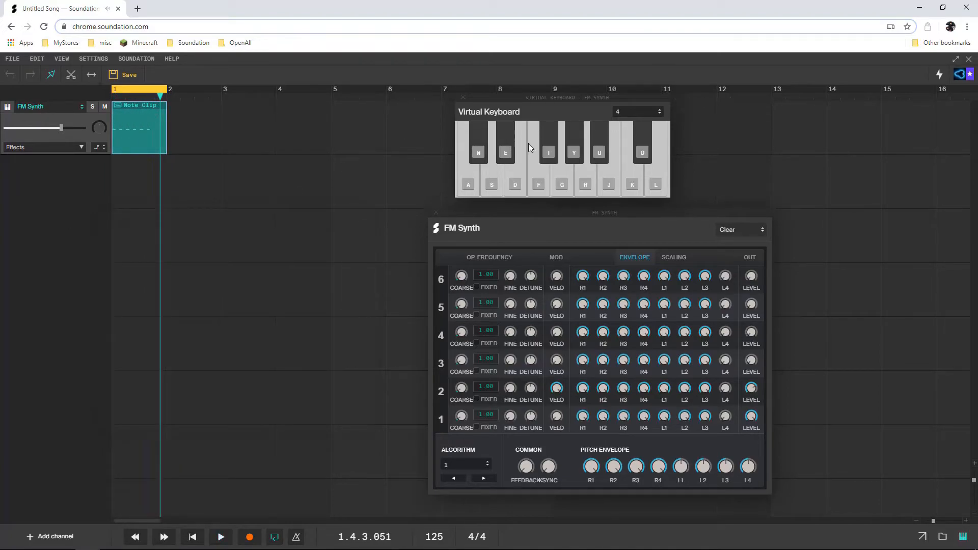
key("Delete")
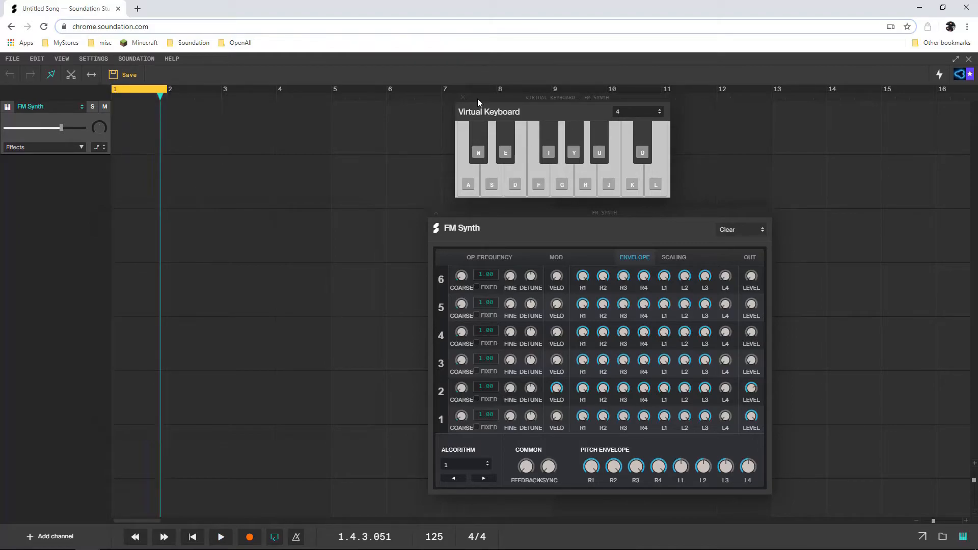
left_click_drag(555, 95, 104, 226)
left_click_drag(524, 212, 417, 134)
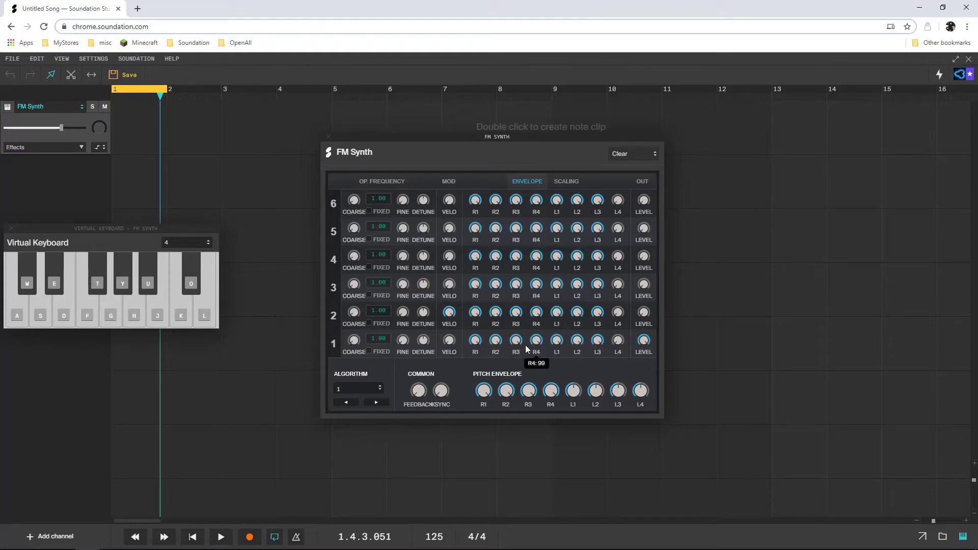
Lower operator 1's R1 envelope rate to about 58 while repeatedly playing G on the virtual keyboard.
key("g")
left_click_drag(479, 340, 476, 382)
key("g")
key("g")
key("g")
scroll(474, 342, "down", 5)
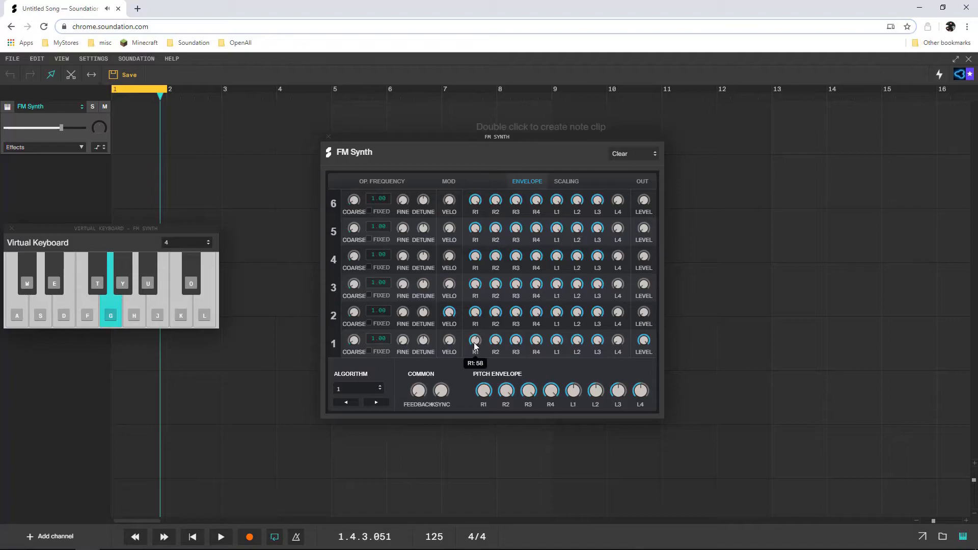
Reduce operator 1's R1 envelope rate further and play single notes to hear the slower attack.
scroll(475, 345, "down", 5)
key("g")
mouse_move(477, 340)
left_mouse_down()
mouse_move(476, 295)
mouse_move(475, 345)
left_mouse_up()
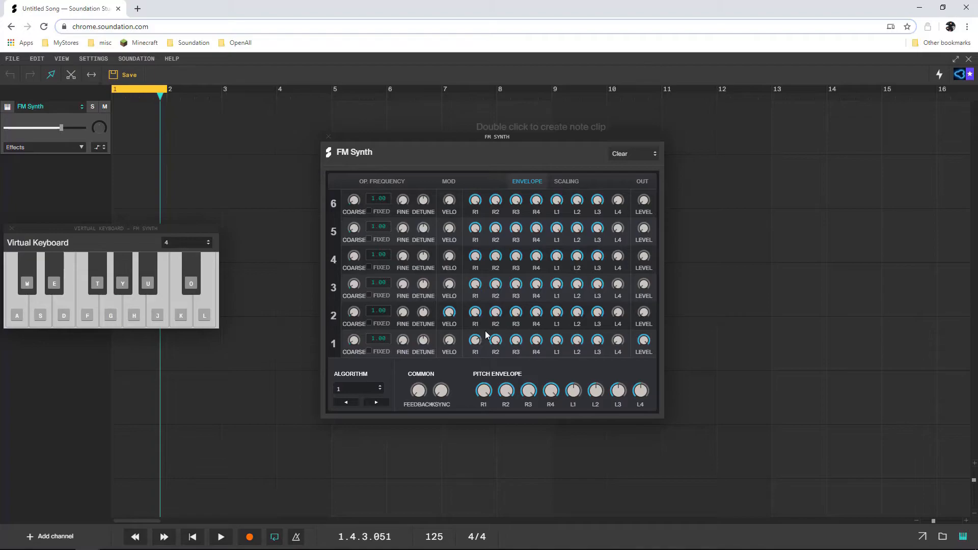
left_click_drag(480, 341, 481, 377)
key("d")
key("f")
mouse_move(475, 346)
Drop operator 1's L2 envelope level, reduce its R2 rate, and play a run of notes.
mouse_move(576, 343)
left_click_drag(578, 341, 594, 535)
mouse_move(496, 342)
left_mouse_down()
mouse_move(500, 387)
mouse_move(499, 347)
left_mouse_up()
key("g")
key("k")
key("j")
key("k")
key("g")
key("h")
key("j")
key("l")
key("h")
key("k")
key("h")
Set operator 1's R2 envelope rate to 7 and play notes with the slower decay.
left_click_drag(500, 338, 496, 385)
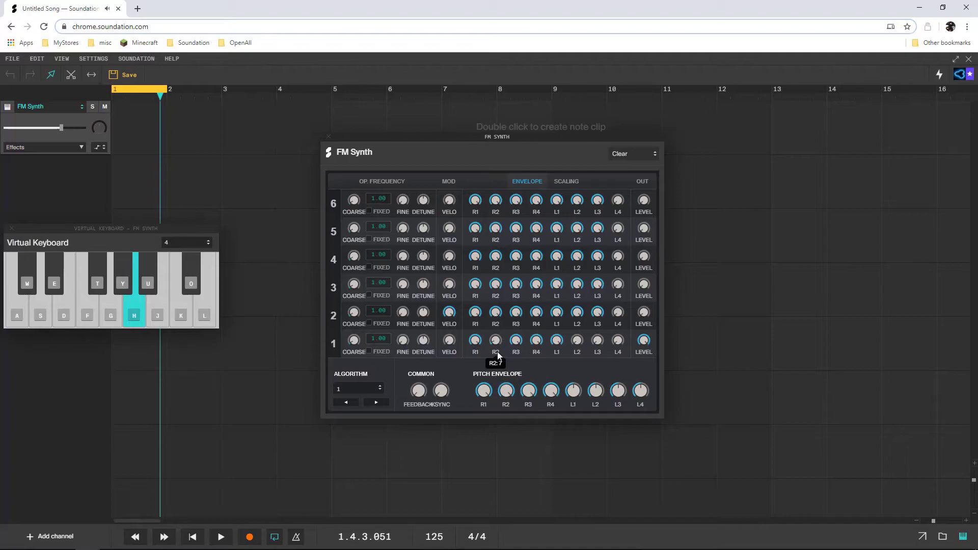
key("k")
key("h+j")
Raise operator 1's R2 envelope rate to its maximum and repeatedly play H and J together.
left_click_drag(499, 355, 495, 33)
key("h+j")
key("h+j")
key("h+j")
key("h+j")
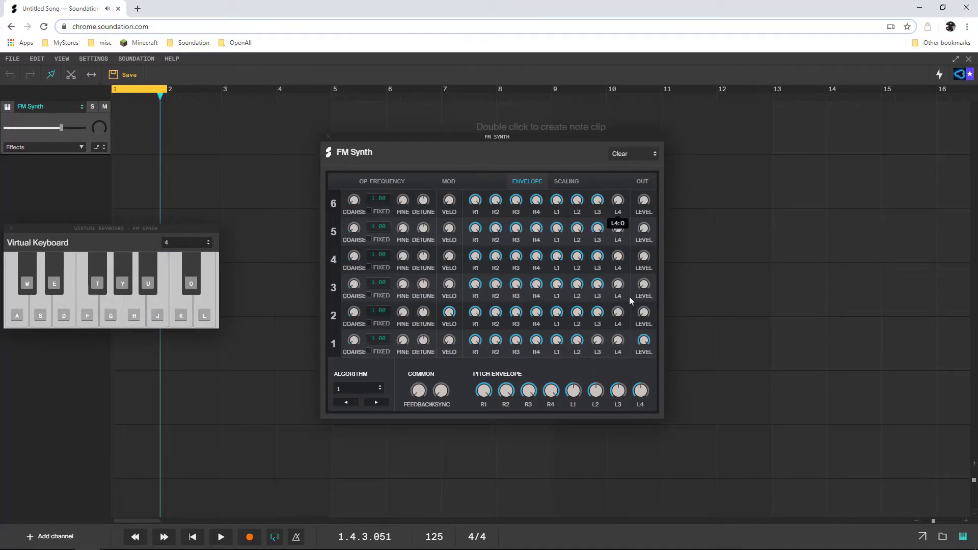
Raise operator 2's output level to 78 and play notes G, D and J.
left_click_drag(644, 340, 652, 237)
key("g")
key("d")
key("j")
key("d")
key("j")
Set operator 2's R1 envelope rate to 9 and alternate between D and J.
left_click_drag(477, 335, 473, 318)
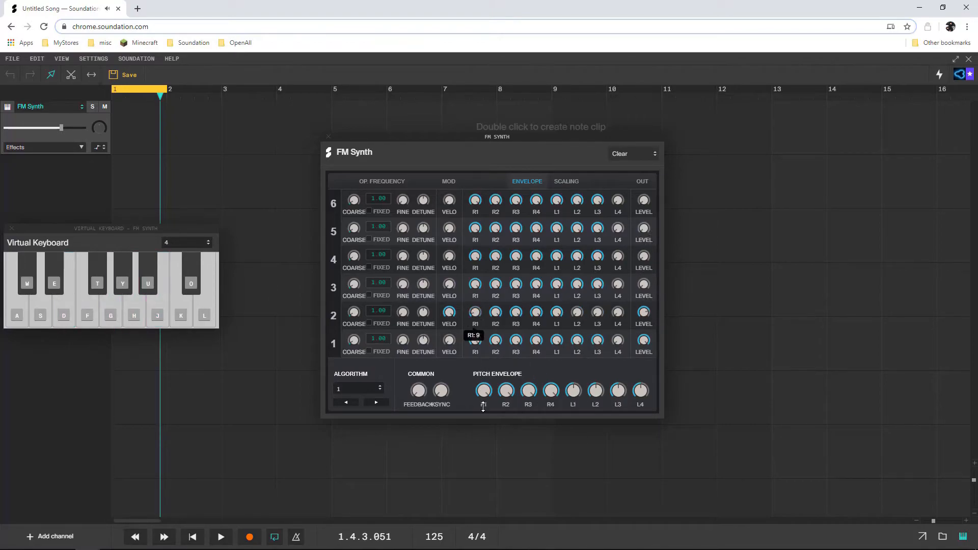
key("d")
key("j")
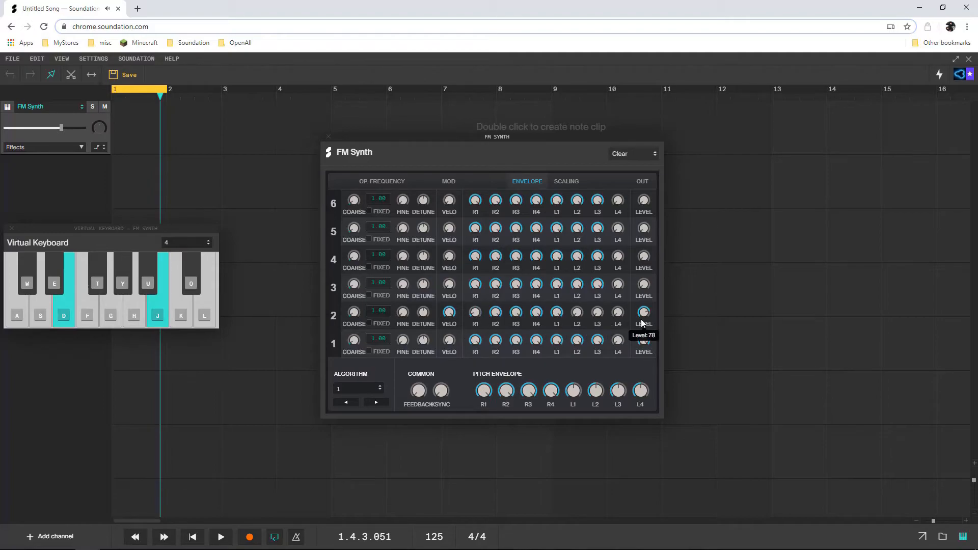
key("d")
key("j")
key("d")
key("j")
Raise operator 2's L2 and L3 envelope levels to 99 and play D and J.
left_click_drag(580, 322, 597, 291)
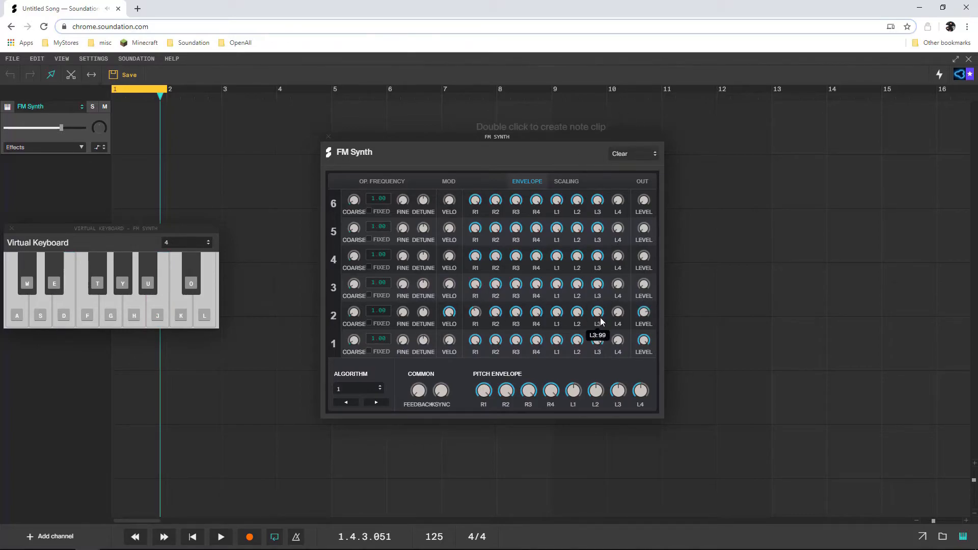
key("d")
key("j")
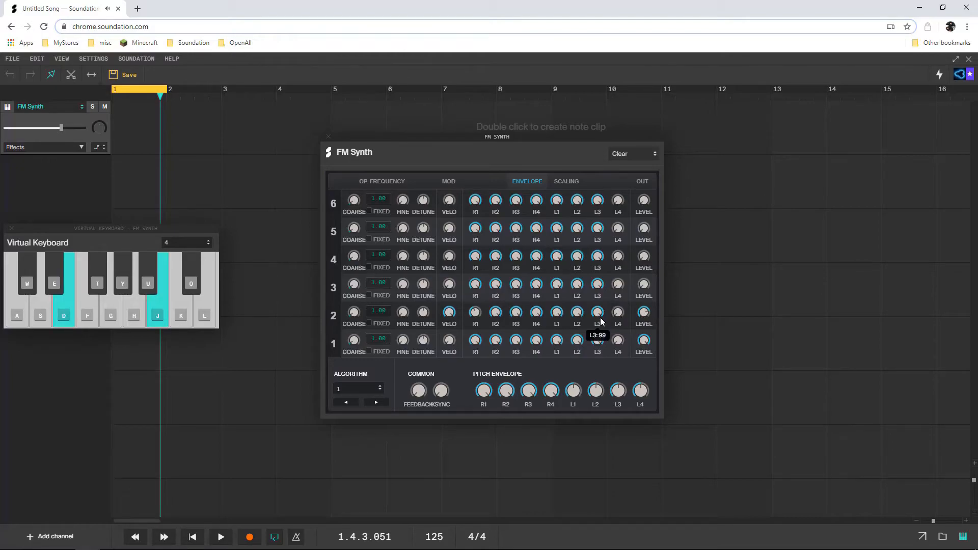
key("d")
Drop operator 2's L3 and L2 envelope levels, set its R2 rate to 41, and play pairs of notes.
left_click_drag(600, 317, 588, 405)
left_click_drag(584, 311, 590, 405)
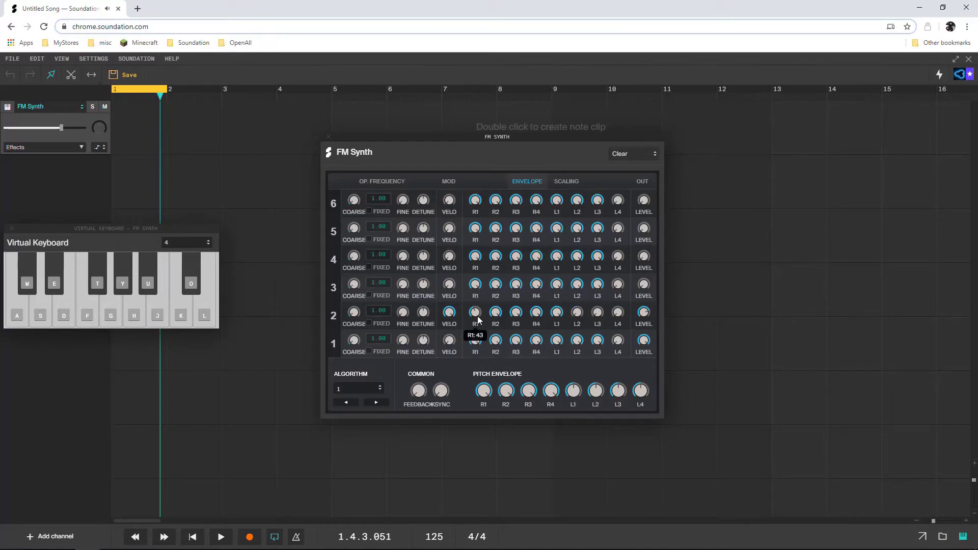
left_click_drag(499, 314, 516, 353)
key("d")
key("j")
key("f")
key("h")
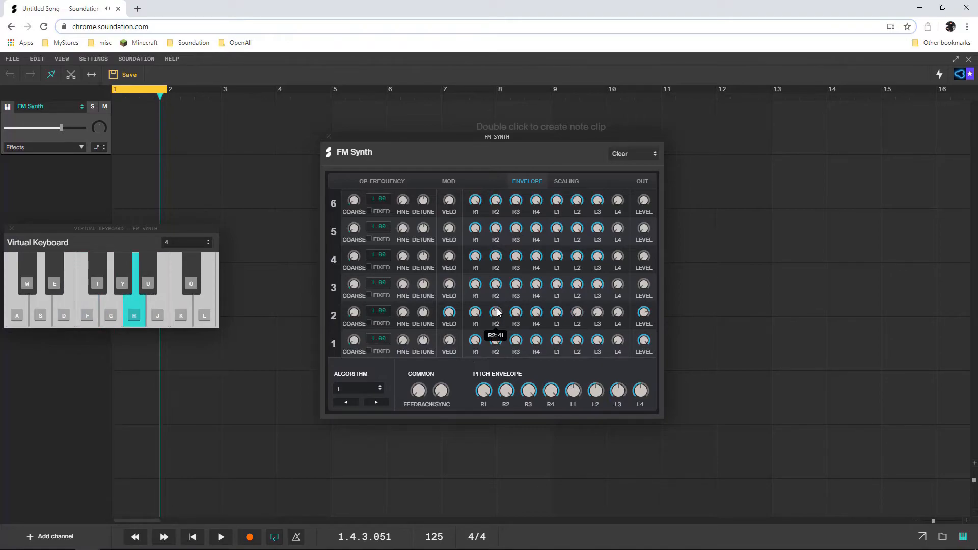
key("f")
key("k")
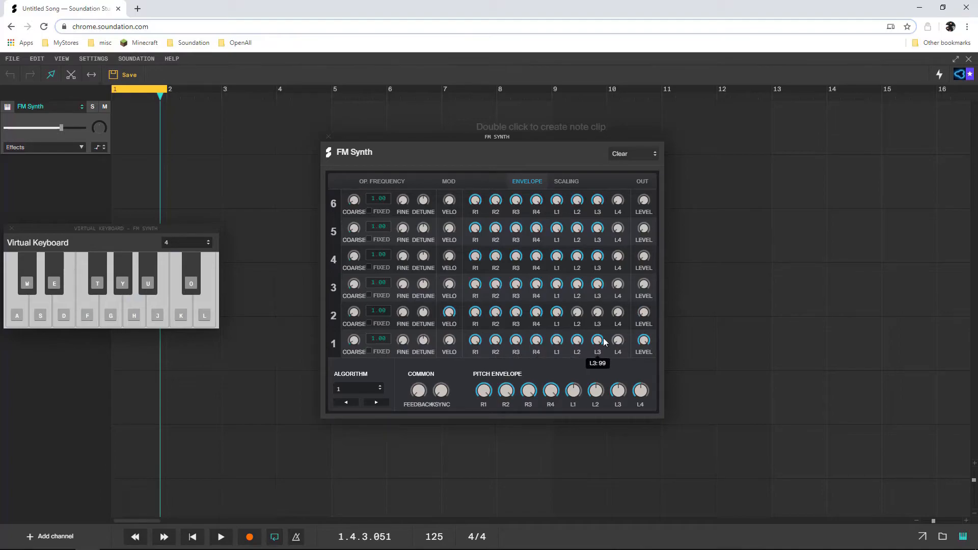
Raise operator 2's L2 and L3 envelope levels, drop operator 1's L3, and repeatedly play H.
left_click_drag(577, 313, 622, 259)
left_click_drag(598, 349, 599, 483)
key("h")
key("h")
key("h")
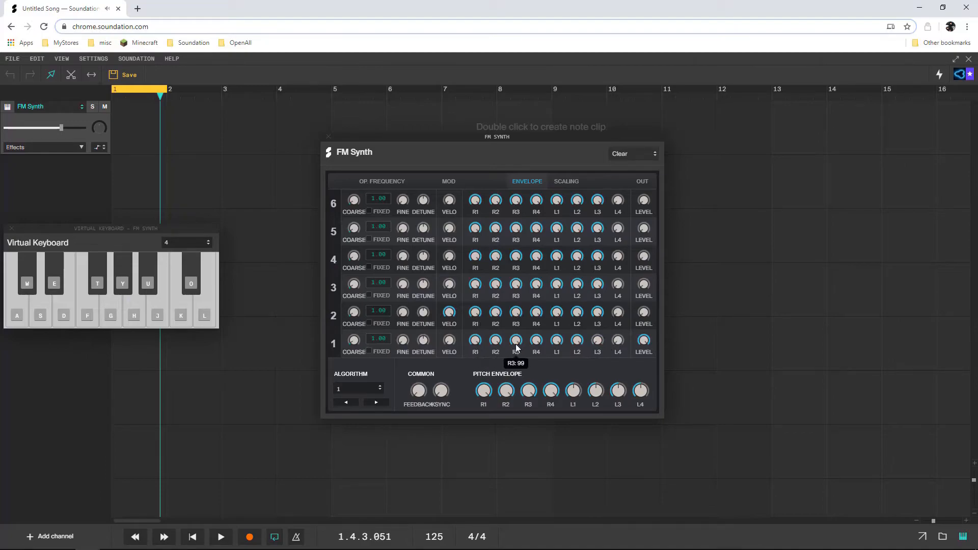
key("h")
key("h")
Lower operator 1's R3 envelope rate and play a long run of notes between G and L.
left_click_drag(519, 345, 528, 380)
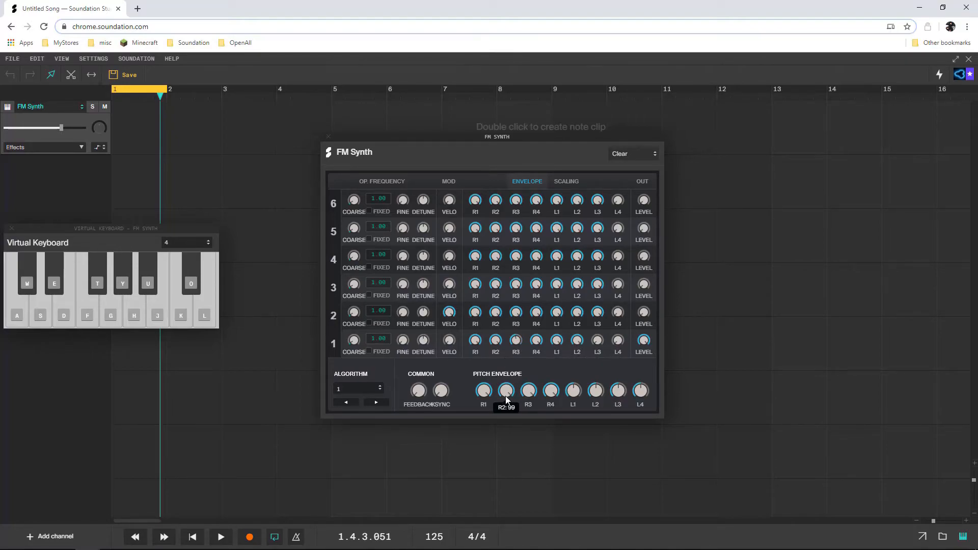
key("h")
key("k")
key("h")
key("l")
key("j")
key("k")
key("g")
key("h")
key("l")
key("j")
key("k")
key("g")
key("h")
key("k")
key("j")
key("l")
key("g")
key("h")
key("l")
key("j")
key("g")
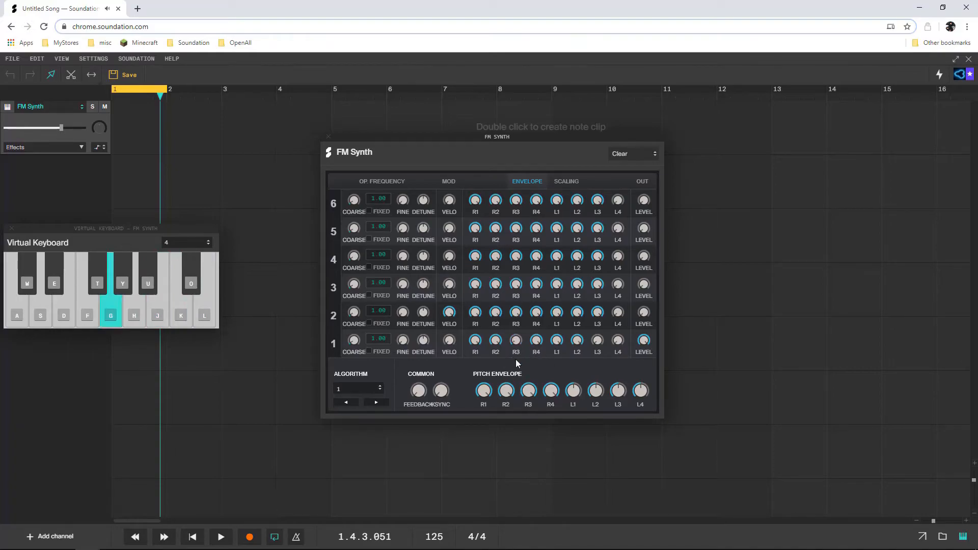
key("l")
Raise operator 1's R3 envelope rate in stages and play notes, mostly J, to compare the sound.
left_click_drag(515, 346, 522, 265)
key("g")
key("l")
key("j")
left_click_drag(518, 347, 519, 298)
key("j")
key("j")
key("j")
key("j")
key("j")
key("j")
Raise operator 1's L3 envelope level fully, drop its L2 level, and play notes L, J and F.
left_click_drag(593, 344, 606, 24)
left_click_drag(582, 344, 593, 448)
key("l")
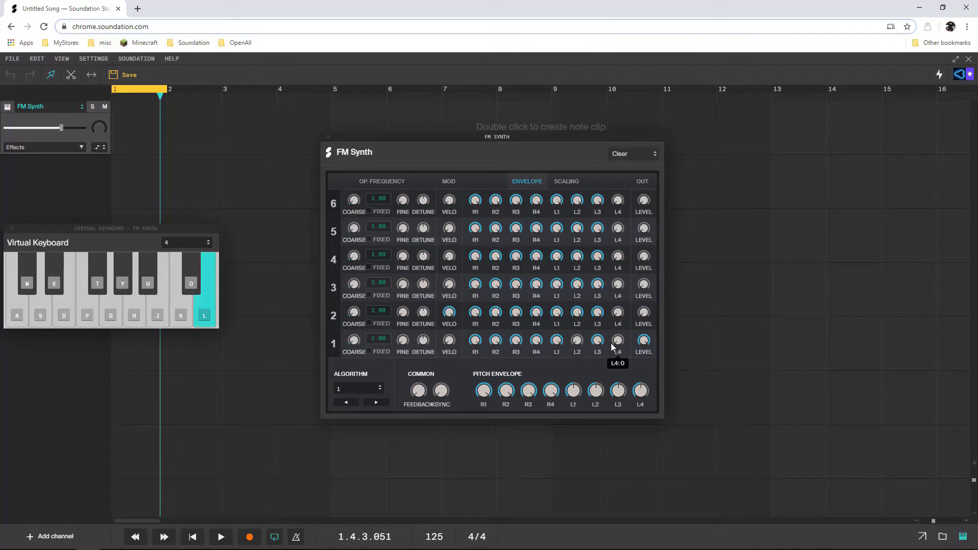
key("j")
key("f")
key("j")
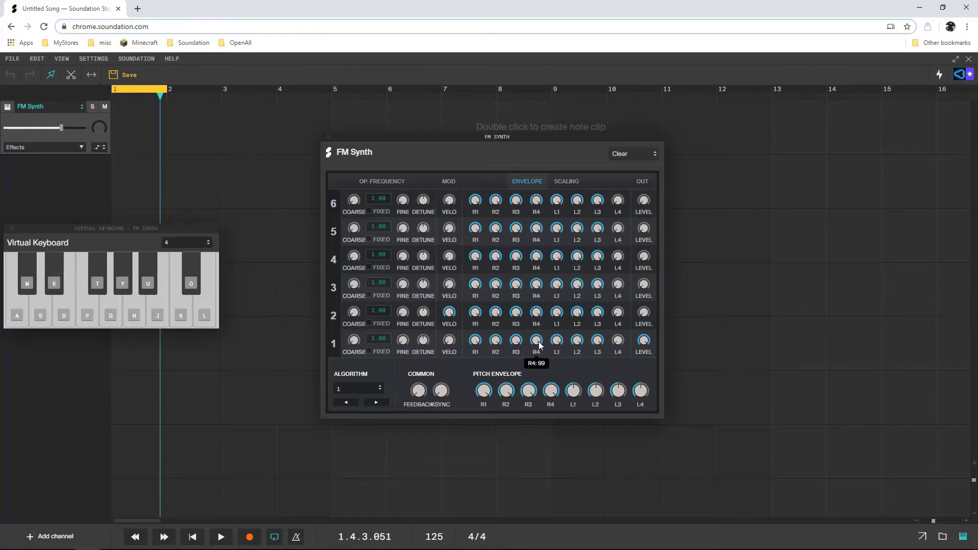
Raise operator 1's L4 envelope level to 24 and higher, playing notes after each change.
left_click_drag(618, 340, 618, 318)
key("k")
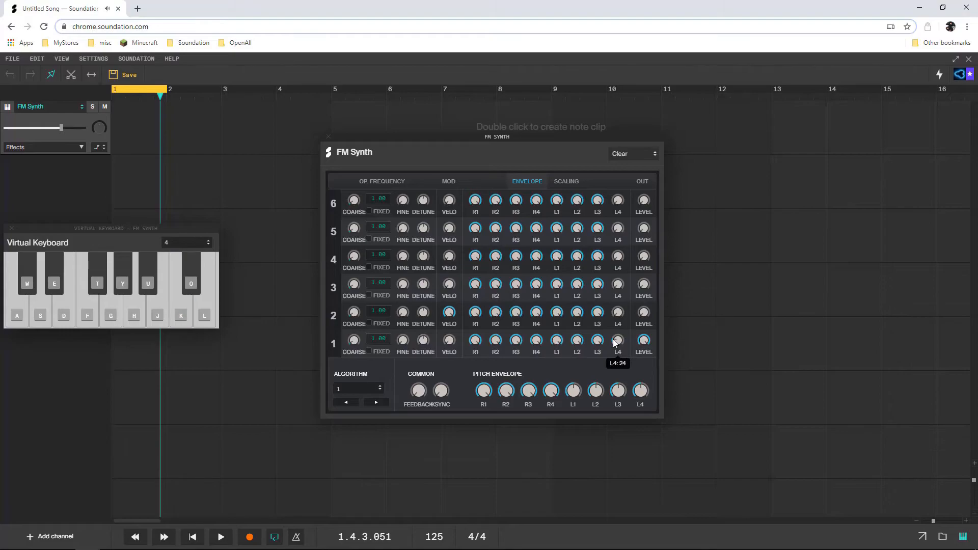
left_click_drag(625, 351, 626, 314)
left_click_drag(621, 339, 623, 311)
key("k")
key("j")
key("d")
key("d")
key("l")
key("f")
key("k")
Lower operator 1's R4 envelope rate and play a long melody to hear the longer release.
left_click_drag(543, 340, 542, 405)
key("h")
key("f")
key("k")
key("g")
key("h")
key("k")
key("l")
key("e")
key("u")
key("e")
key("d")
key("f")
key("g")
key("k")
key("j")
key("g")
key("h")
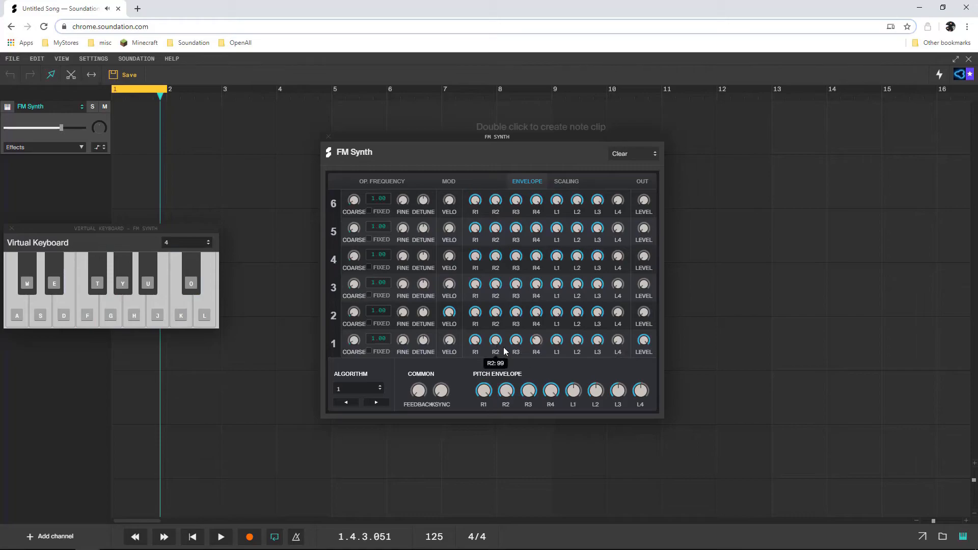
key("f")
key("k")
key("l")
key("j")
key("j")
key("l")
key("h")
Raise operator 1's L4 envelope level to its maximum, reset it, and play K and L together with F.
left_click_drag(618, 339, 672, 18)
double_click(620, 345)
key("k+l")
key("f")
key("k+l")
Raise operator 1's right scaling depth and play note H before and after the change.
mouse_move(611, 197)
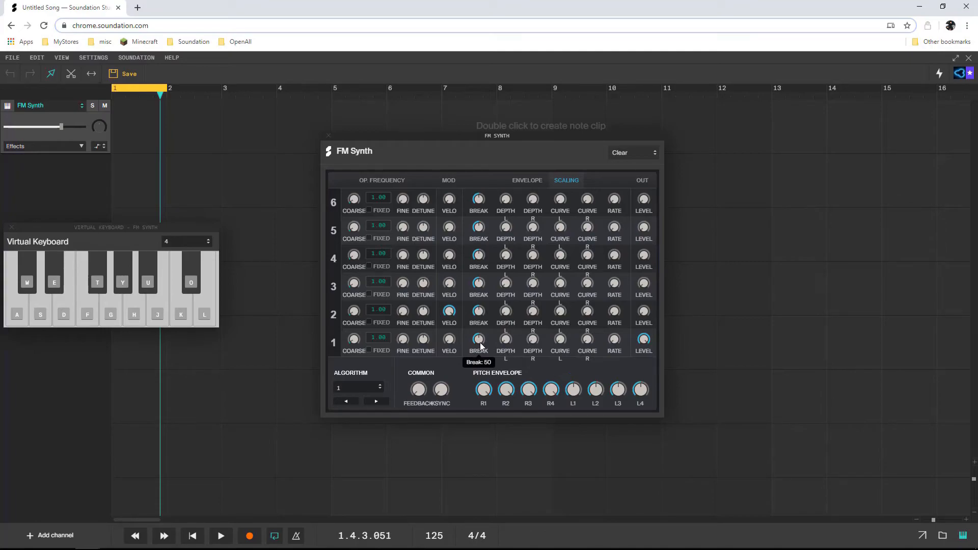
key("h")
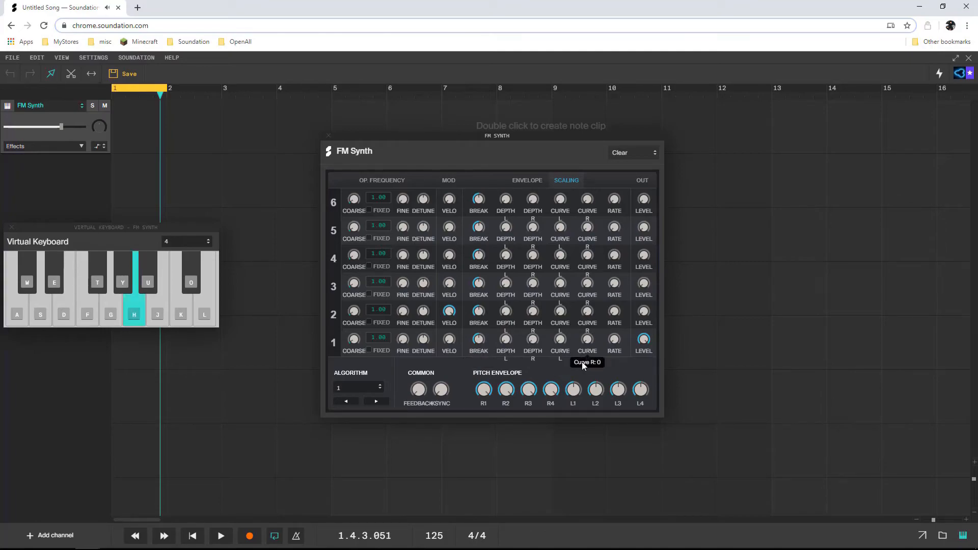
left_click_drag(535, 339, 531, 173)
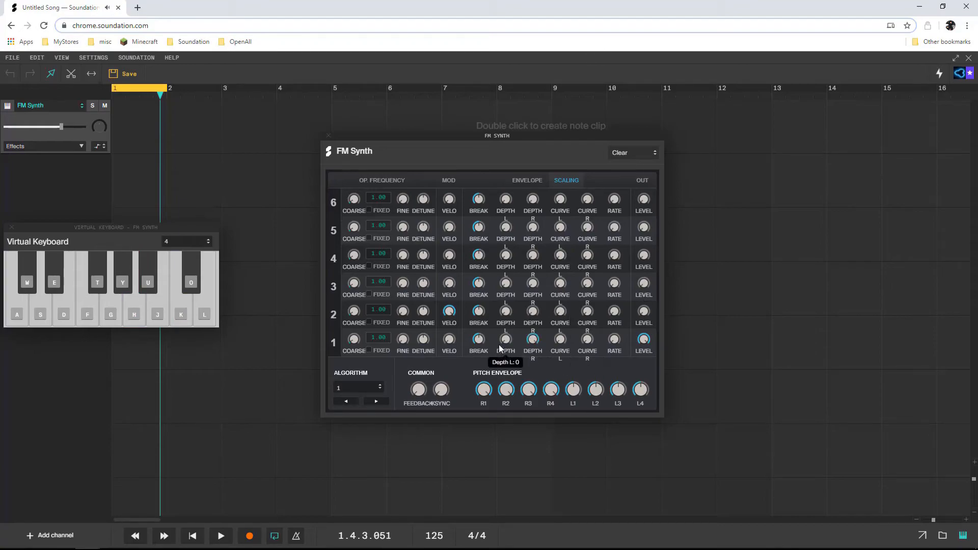
key("h")
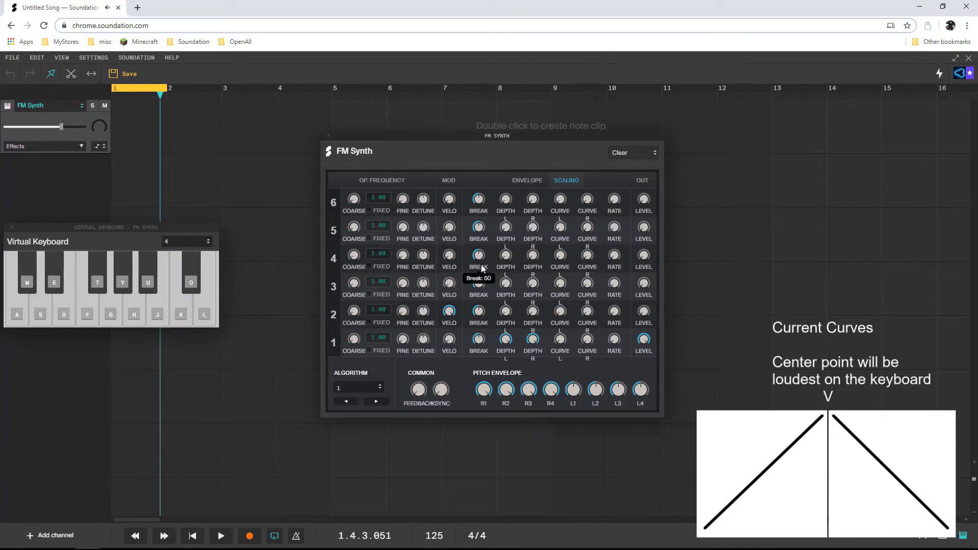
Set the virtual keyboard's octave to 5 and compare notes A and H under the current scaling.
left_click(187, 242)
left_click(181, 288)
key("a")
key("h")
key("a")
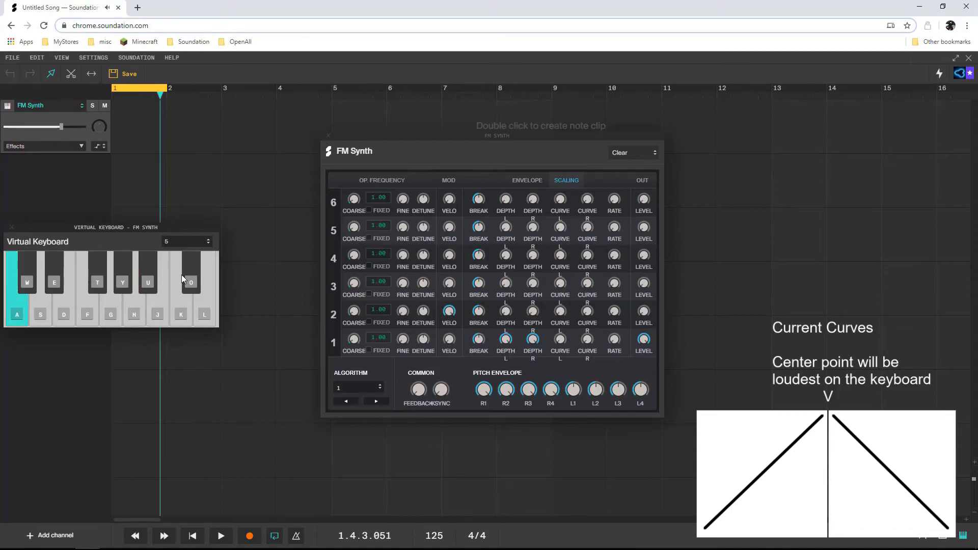
key("a")
key("h")
key("a")
key("a")
key("w")
Reset operator 2's velocity modulation and alternate notes A and H to compare their loudness.
left_click_drag(461, 359, 467, 364)
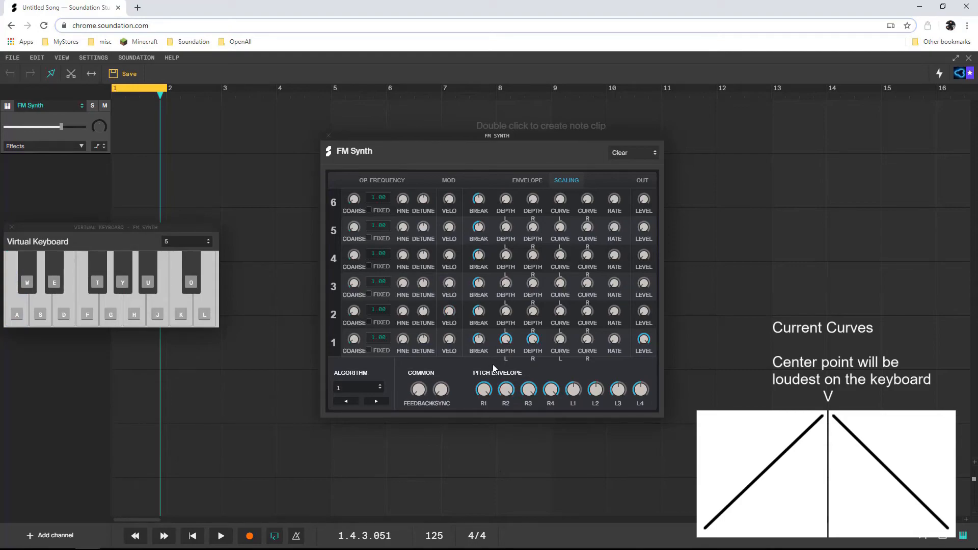
key("a")
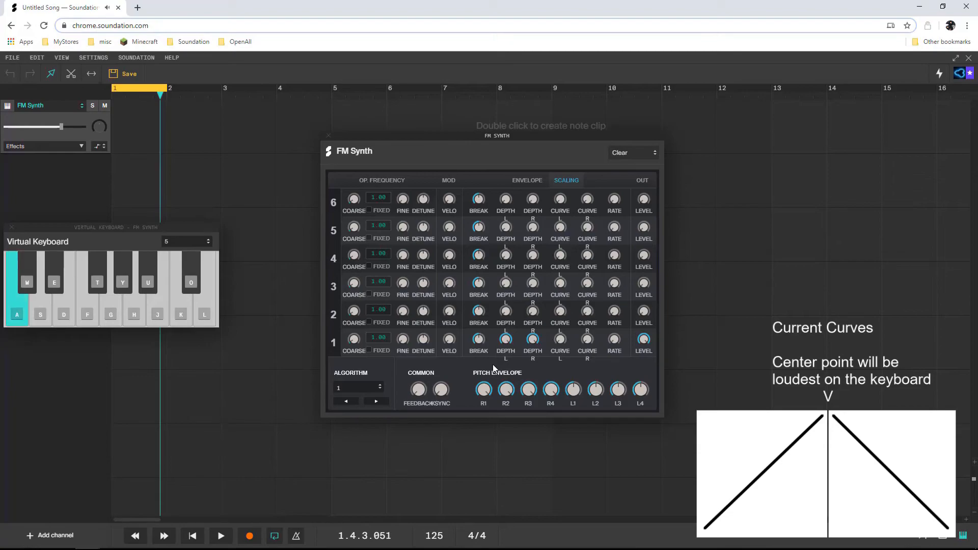
key("h")
key("a")
key("h")
key("a")
key("h")
key("a")
key("h")
Reset operator 1's left and right scaling depths and set its break point to 0.
double_click(507, 339)
double_click(532, 340)
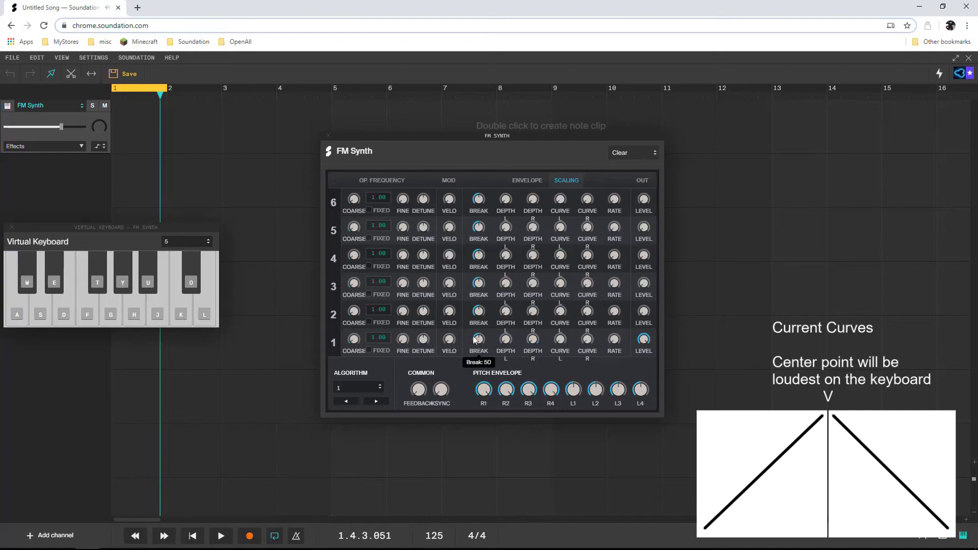
double_click(479, 341)
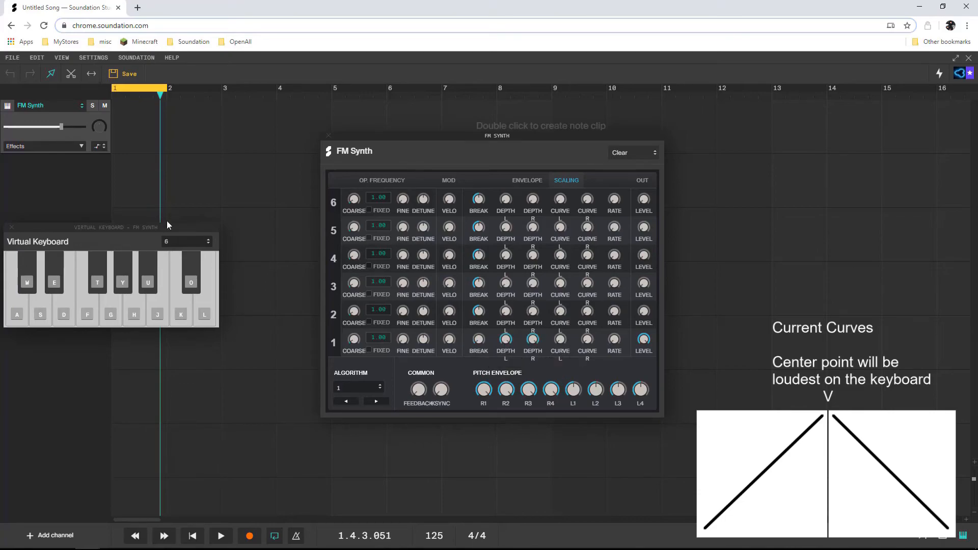
Return the virtual keyboard to octave 5 and play K, J, A, D, F, S and E.
left_click(178, 242)
left_click(180, 289)
key("k")
key("j")
key("a")
key("d")
key("f")
key("s")
key("e")
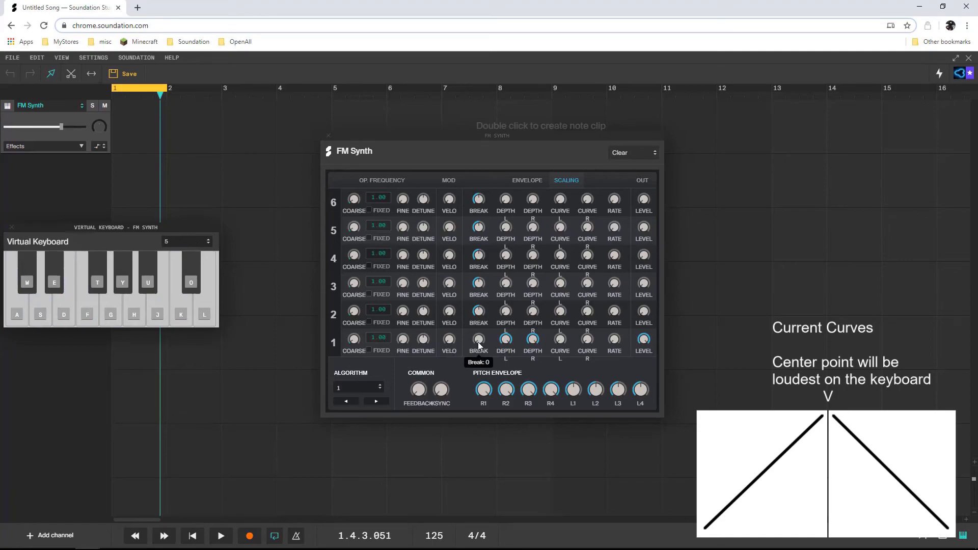
Play note A repeatedly while raising operator 1's scaling break point to hear the volume change.
key("a")
key("a")
key("a")
key("a")
key("a")
left_click_drag(478, 341, 492, 287)
key("a")
key("a")
key("a")
key("a")
key("a")
key("a")
key("a")
key("a")
key("a")
key("a")
key("a")
key("a")
key("a")
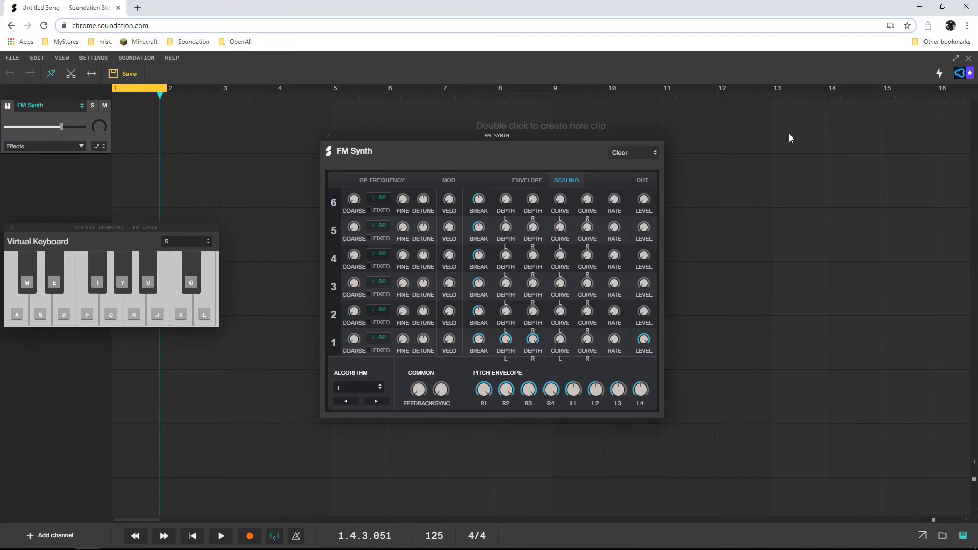
Lower operator 1's scaling break point to 0 and try moving it up slightly.
left_click_drag(485, 339, 485, 362)
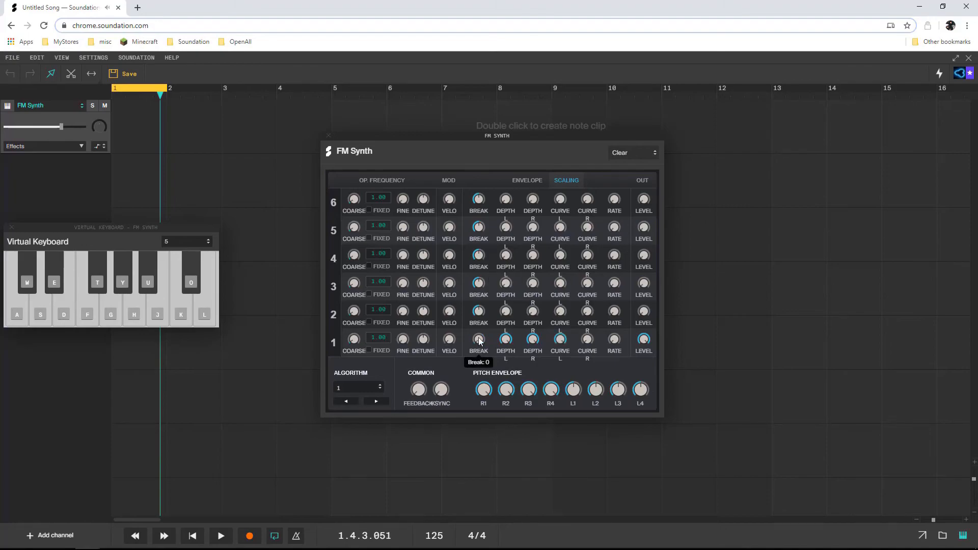
left_click_drag(480, 343, 487, 323)
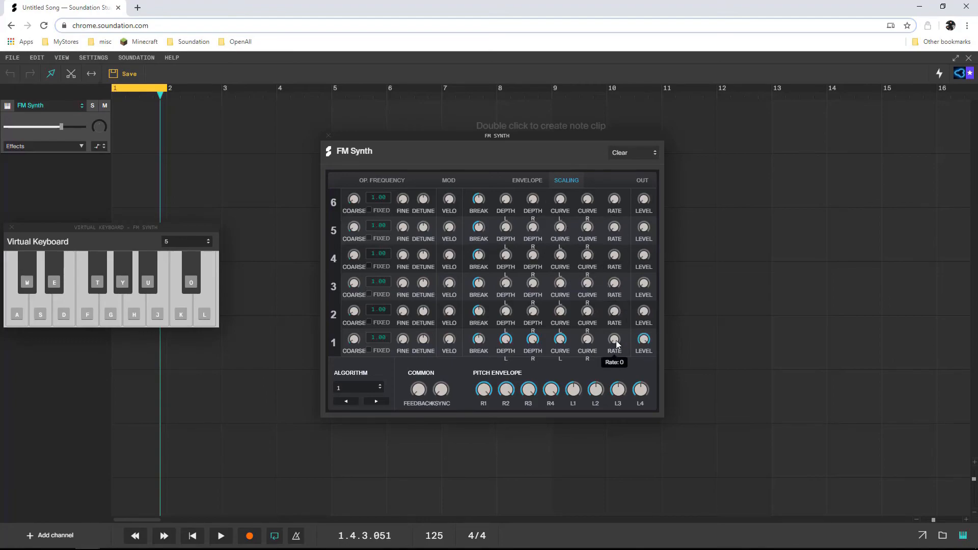
Drop operator 1's L3 and L2 envelope levels, lower its R3 rate to 42, and play A, G, U and E.
left_click(526, 182)
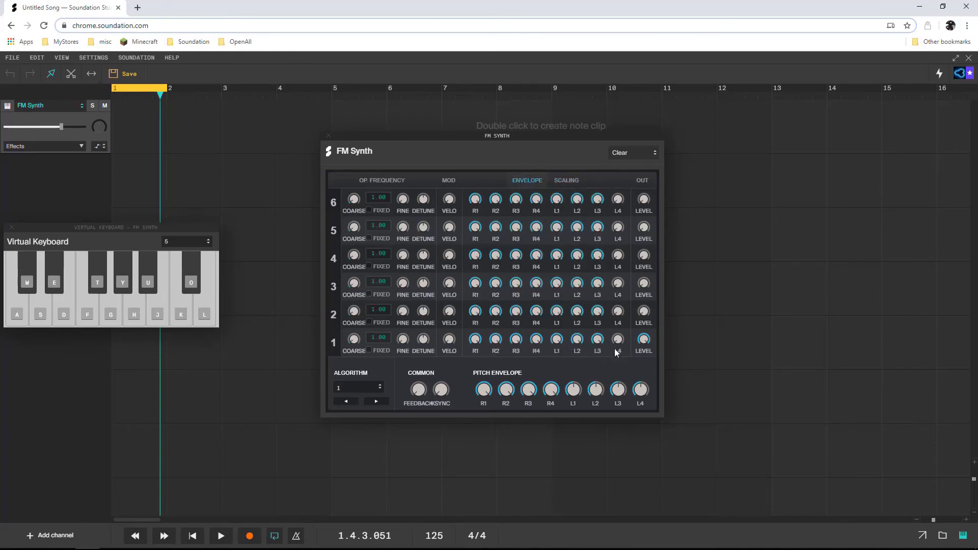
left_click_drag(600, 359, 600, 431)
left_click_drag(583, 339, 588, 429)
left_click_drag(520, 341, 521, 381)
key("a")
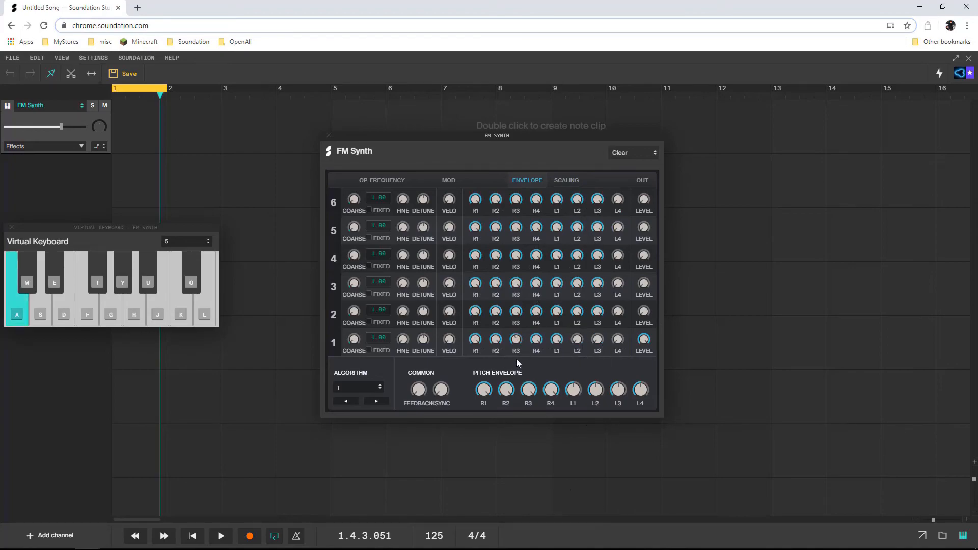
key("g")
key("u")
key("g")
key("u")
key("e")
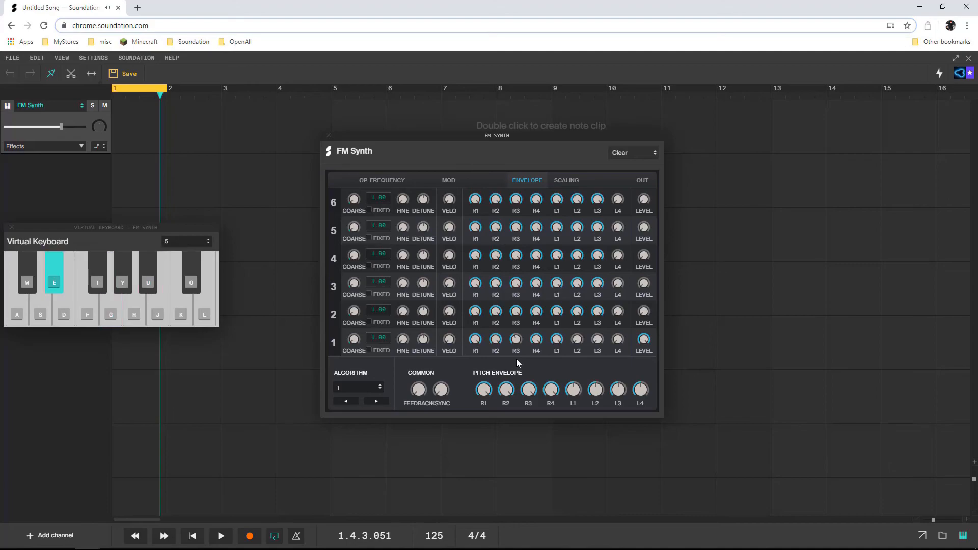
key("a")
key("a")
Play low notes A and D against high notes J and K to compare operator 1's envelope decay.
mouse_move(519, 341)
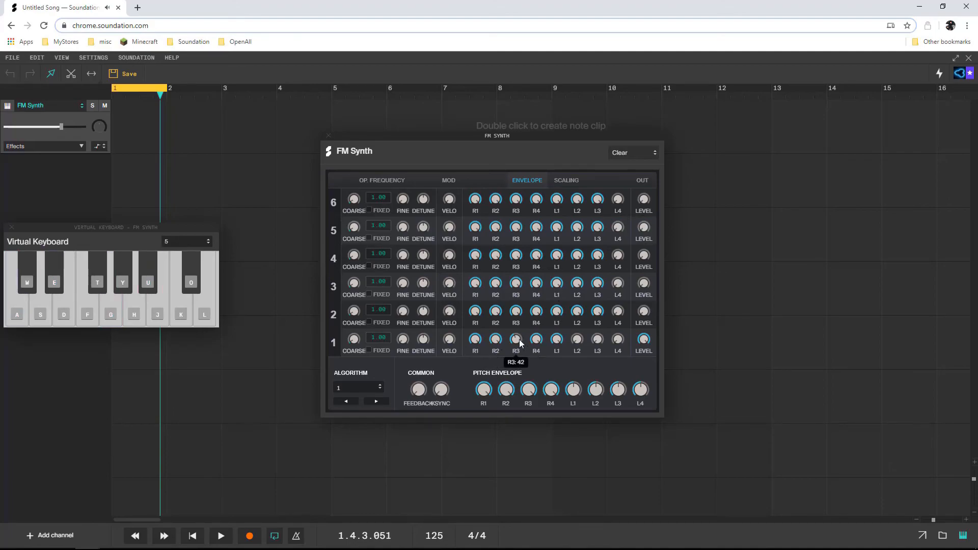
mouse_move(487, 311)
key("a")
key("d")
key("j")
key("k")
key("a")
key("j")
key("k")
key("a")
key("a")
key("d")
key("d")
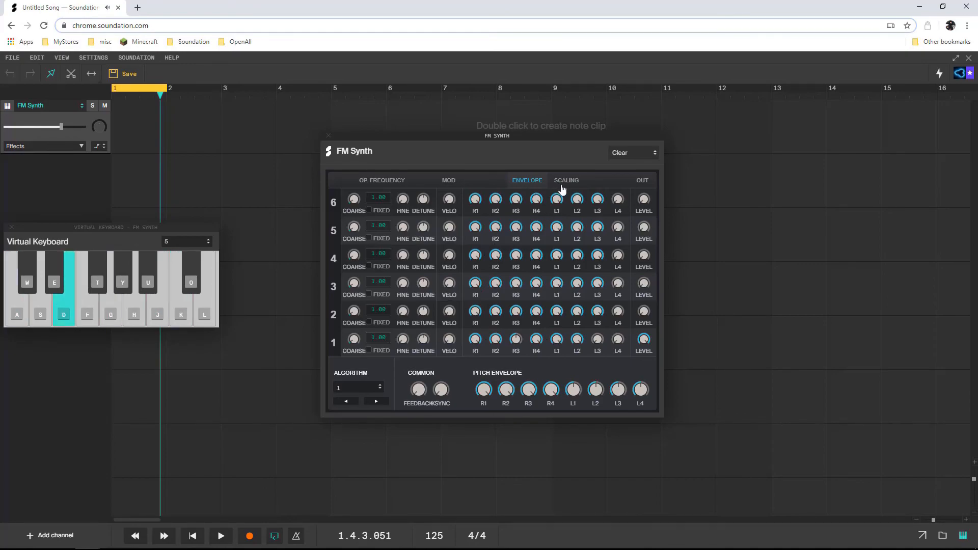
Lower operator 1's scaling rate to 0 and play note D repeatedly to hear the decay.
left_click(566, 181)
key("d")
mouse_move(615, 341)
key("d")
left_click_drag(616, 340, 618, 431)
key("d")
key("d")
key("d")
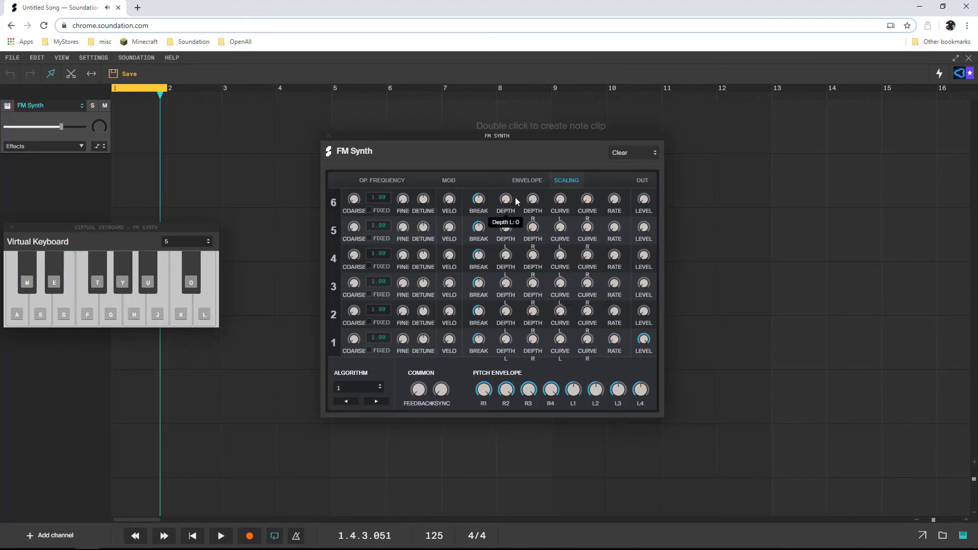
Check the operator envelopes, adjust operator 1's scaling rate, and play note A repeatedly before and after.
left_click(527, 180)
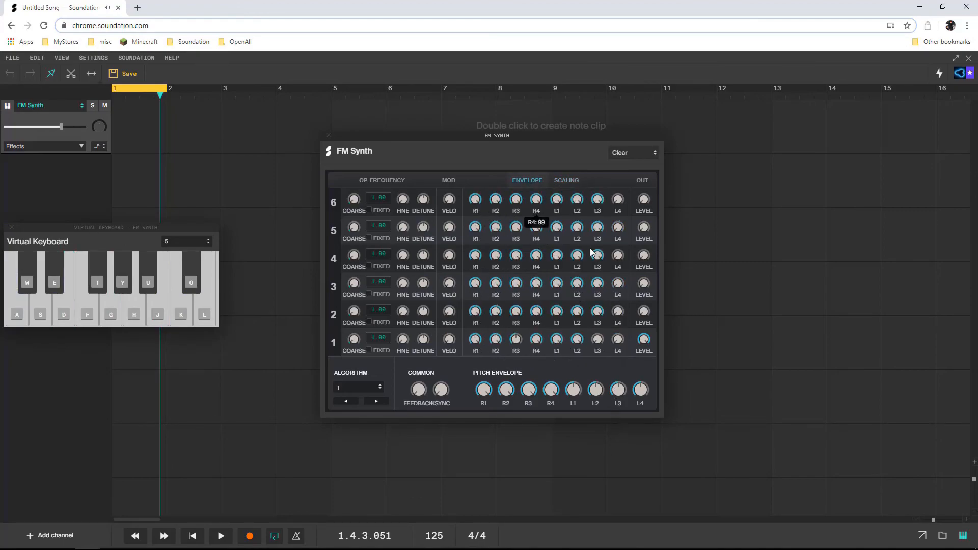
left_click(566, 180)
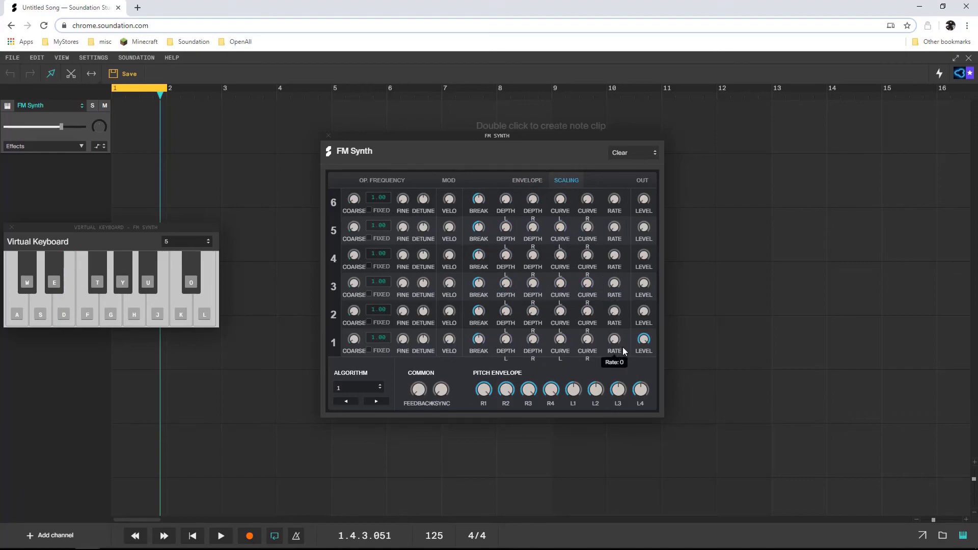
key("a")
key("a")
key("a")
mouse_move(622, 343)
left_mouse_down()
mouse_move(622, 208)
mouse_move(638, 352)
left_mouse_up()
key("a")
key("a")
key("s")
key("a")
key("a")
key("a")
key("a")
key("a")
key("a")
key("a")
key("a")
key("a")
Review operator 1's envelope, change its scaling rate again, and compare the decay of note A.
left_click(527, 181)
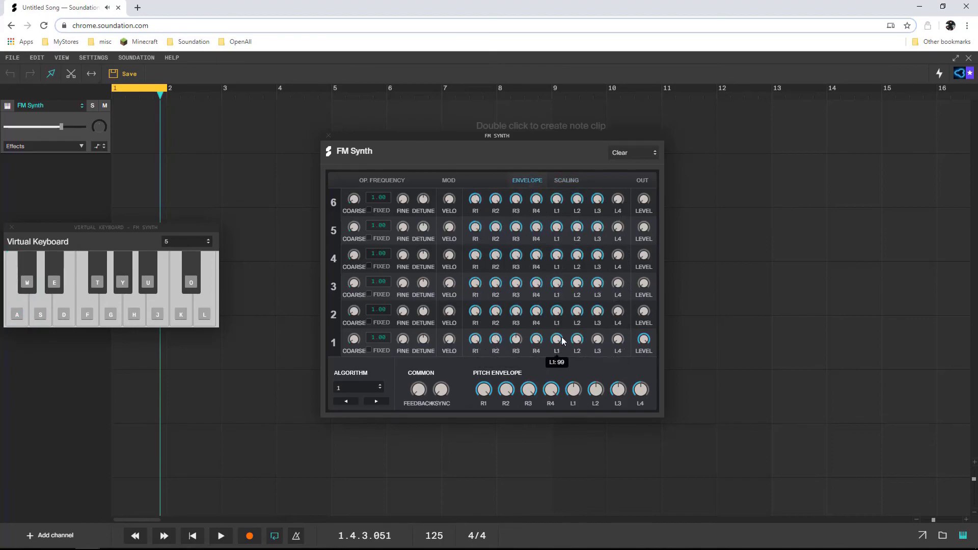
left_click(566, 180)
key("a")
key("a")
left_click_drag(622, 341, 701, 540)
key("a")
key("a")
key("a")
key("a")
key("a")
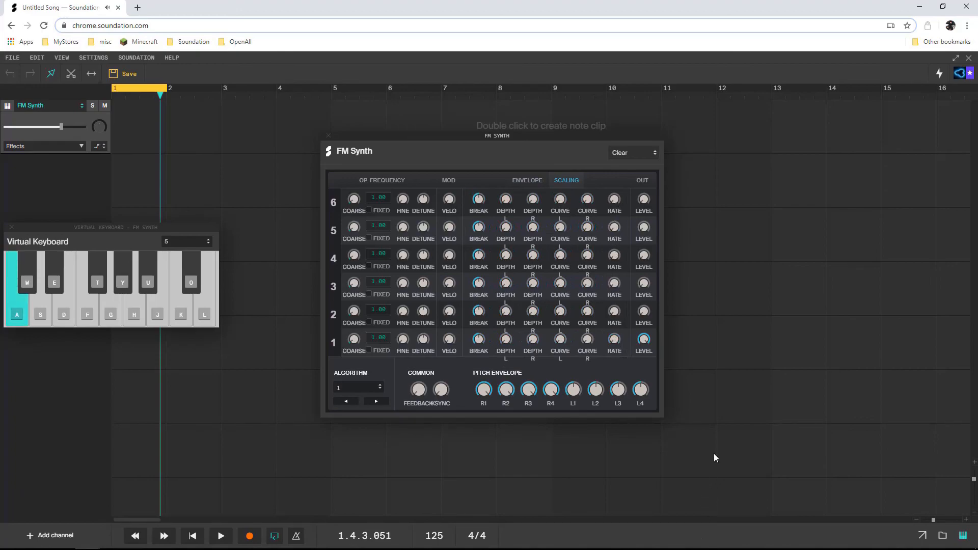